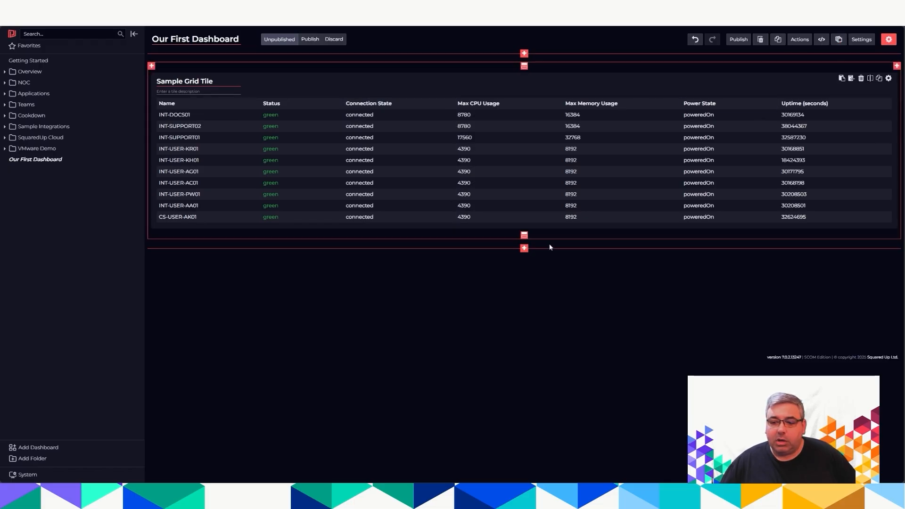
- Add a new tile below the Sample Grid Tile and make it a VMware line graph
click(524, 248)
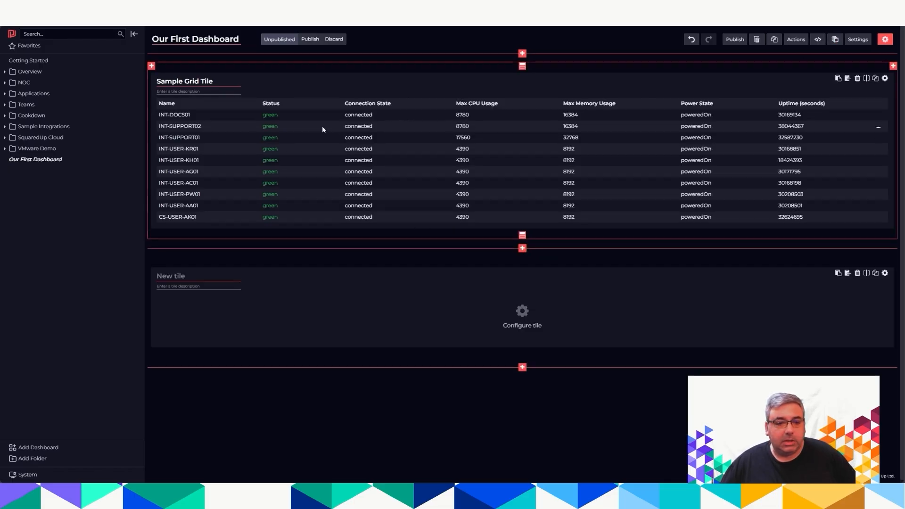
click(520, 313)
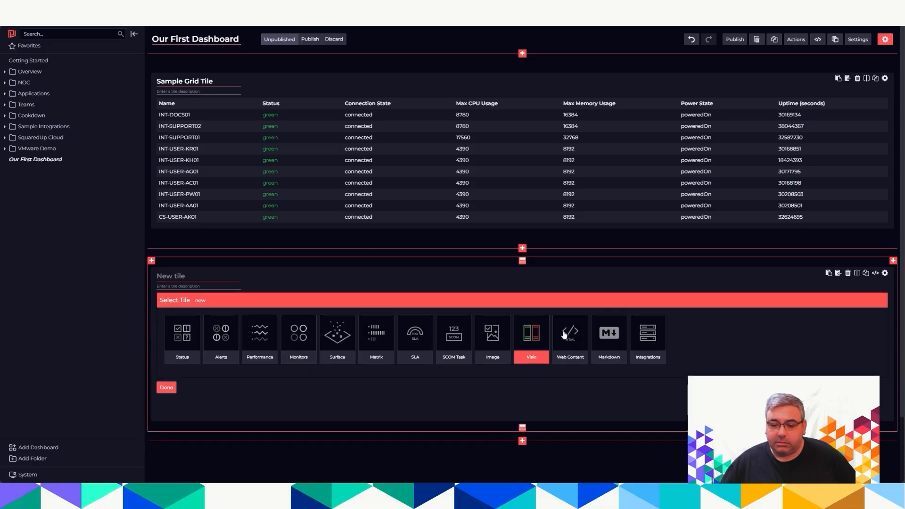
click(649, 332)
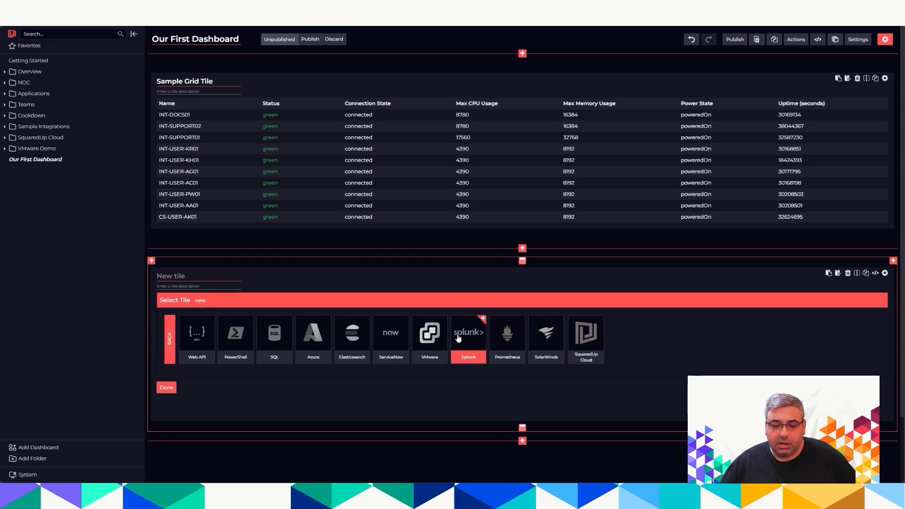
click(430, 334)
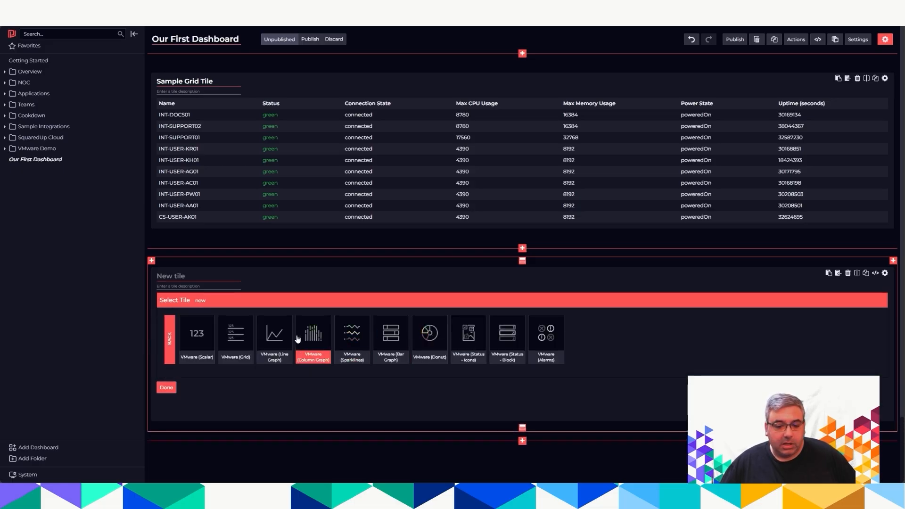
click(276, 336)
- Choose VMware as the data provider for the new line graph tile
scroll(294, 332, down, 4)
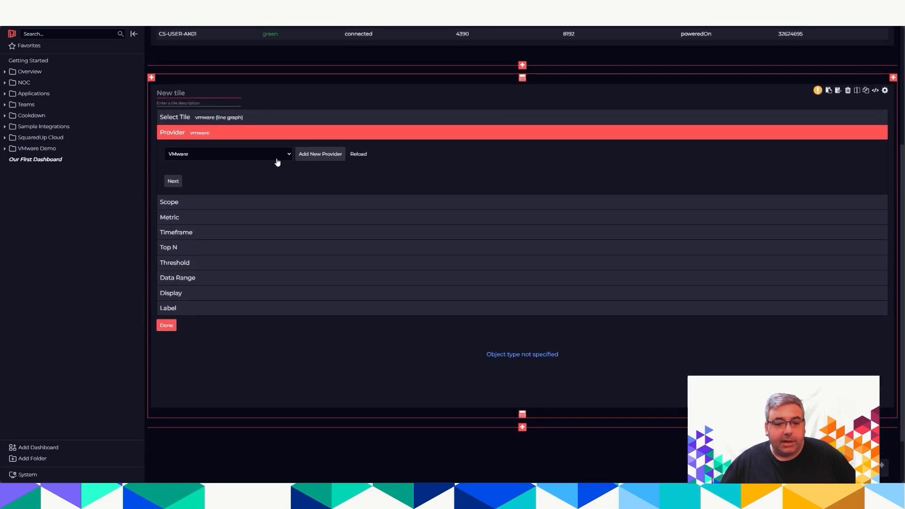
click(208, 157)
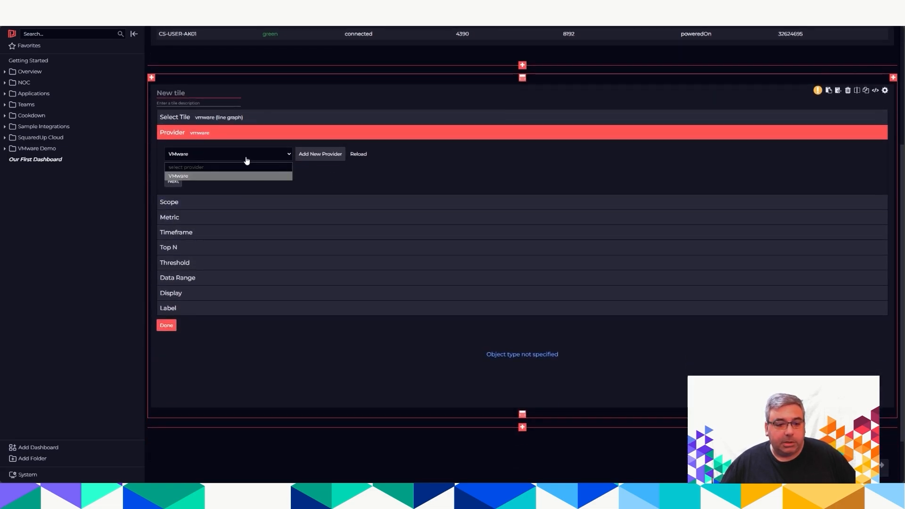
click(264, 177)
click(172, 182)
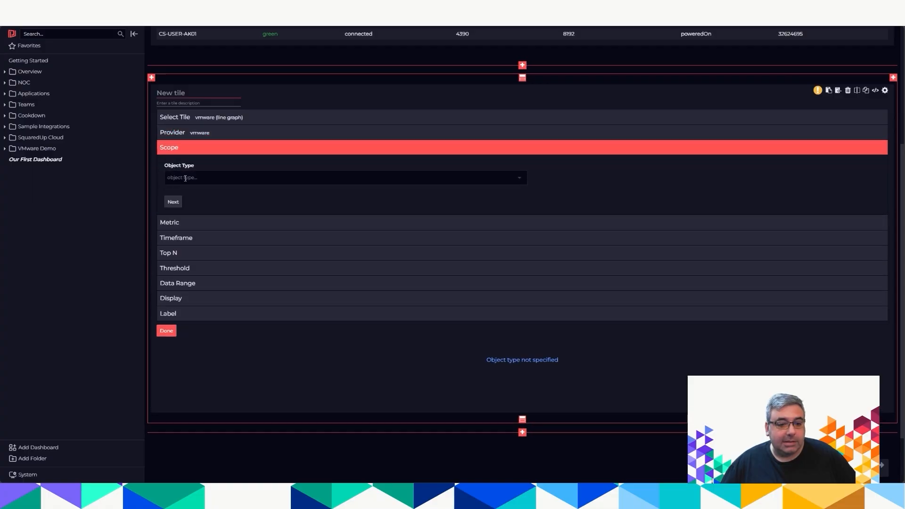
- Scope the tile to Virtual Machine objects in the User VMs folder
click(519, 177)
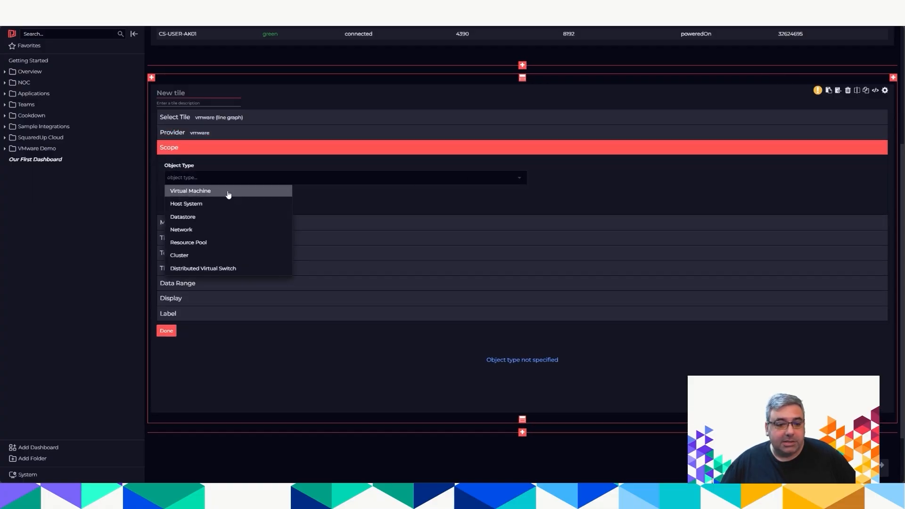
click(215, 191)
click(204, 198)
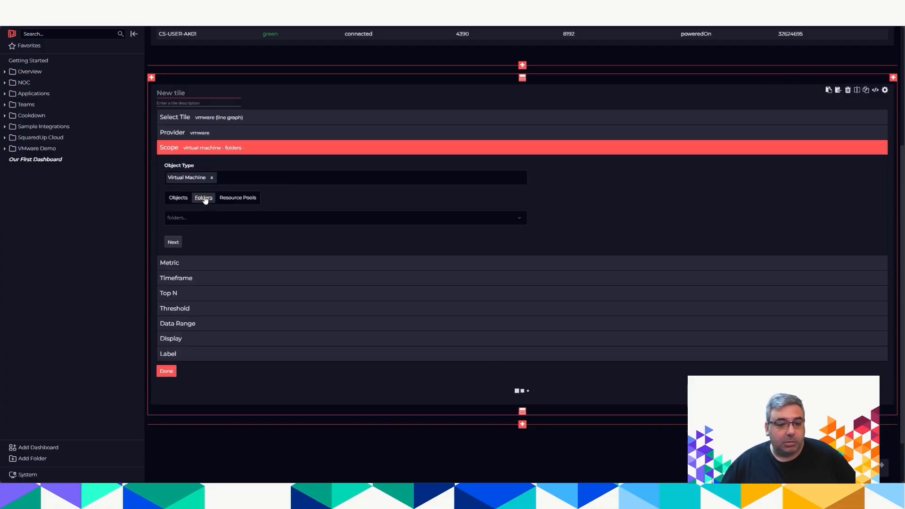
click(517, 219)
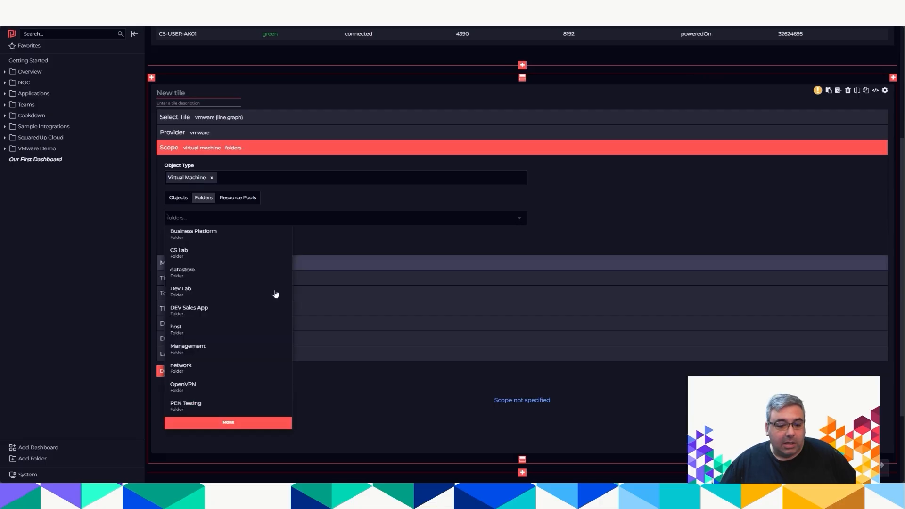
click(189, 443)
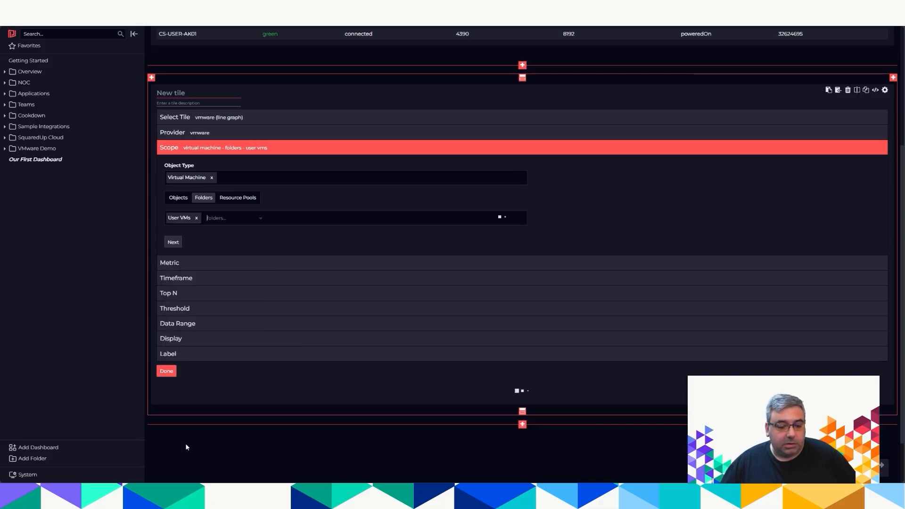
click(402, 244)
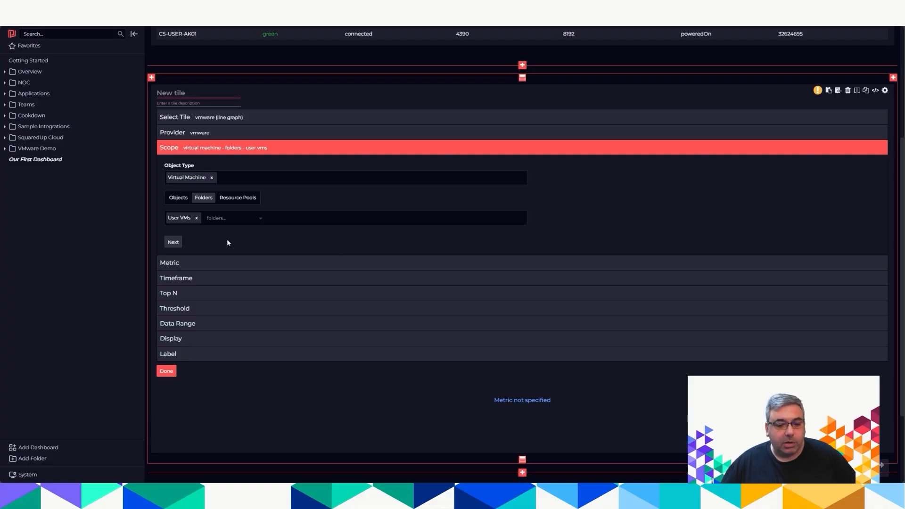
click(173, 242)
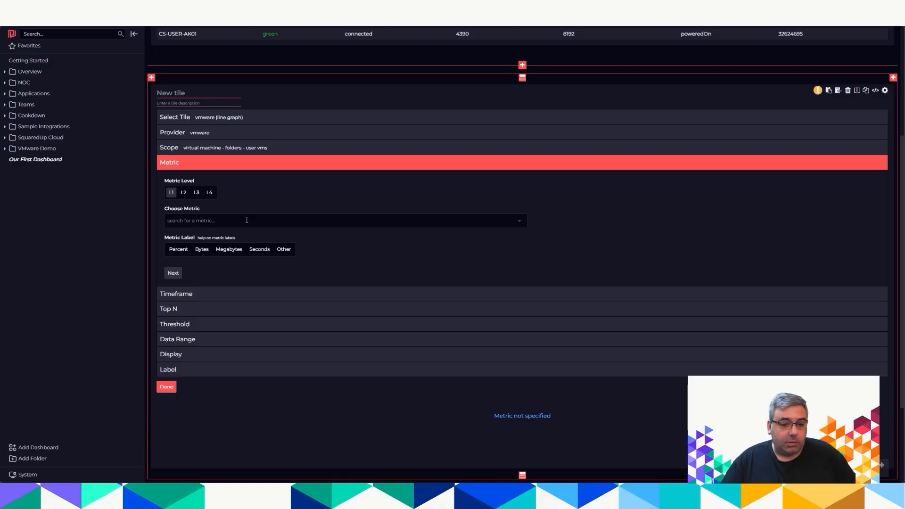
- Choose the CPU / Usage / average / % metric for the tile and label its values as Percent
click(519, 224)
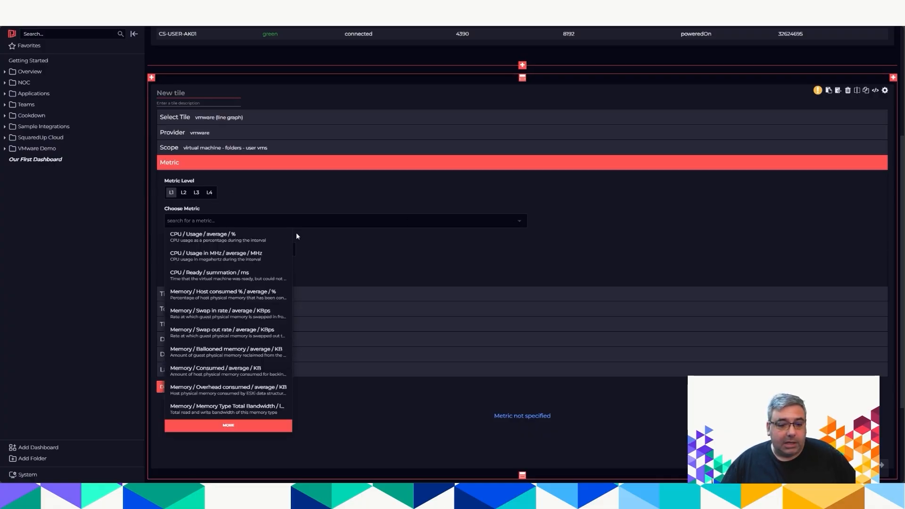
click(200, 238)
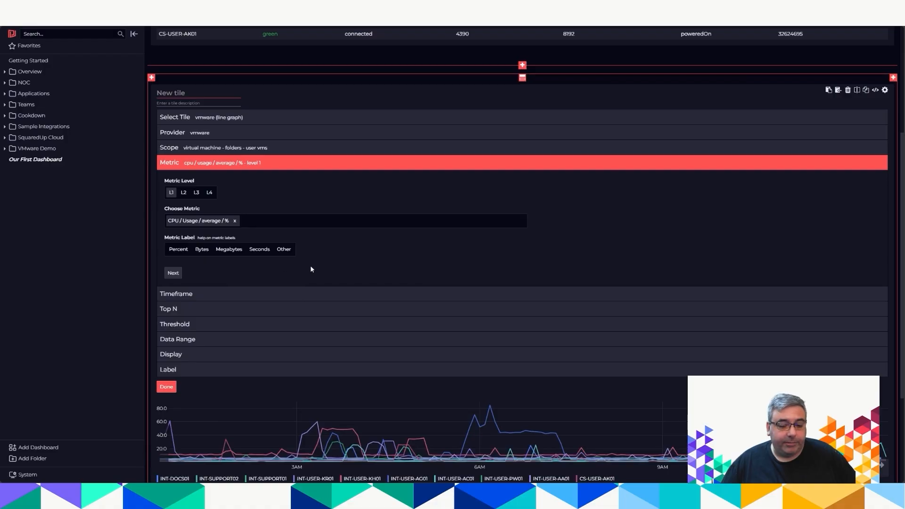
scroll(310, 402, down, 1)
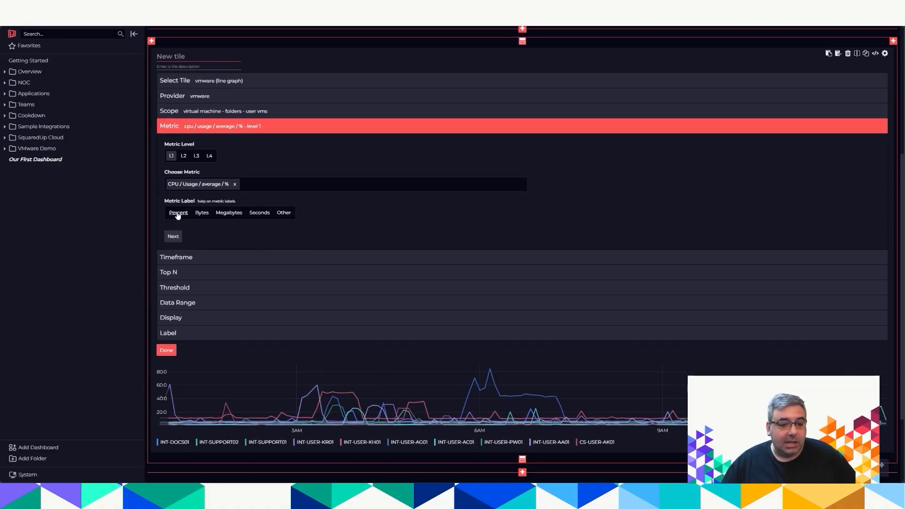
click(178, 213)
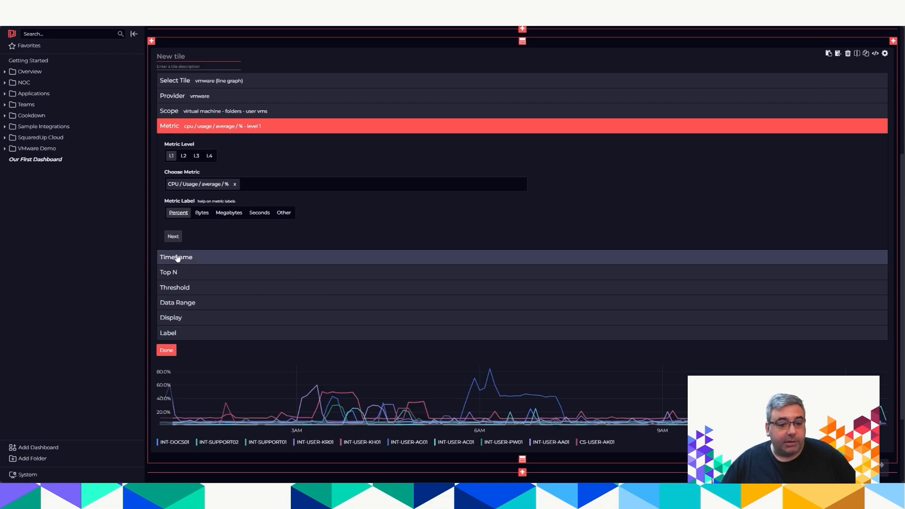
click(173, 236)
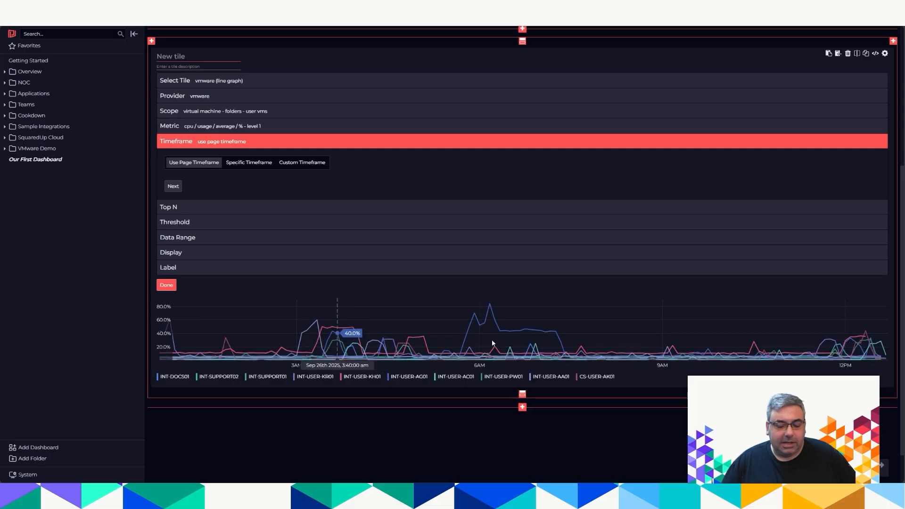
- Set the line graph's data range to Percentage and its display height to 300 px, keeping the page timeframe
click(174, 187)
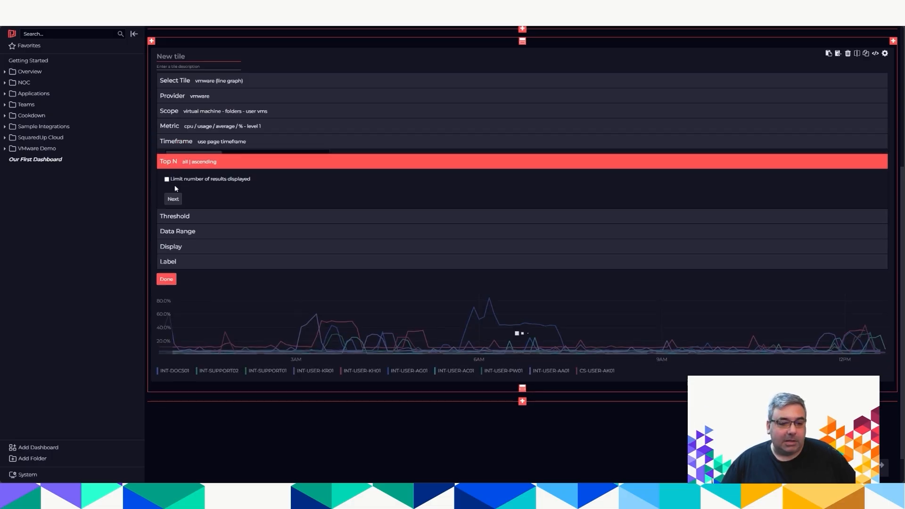
click(185, 217)
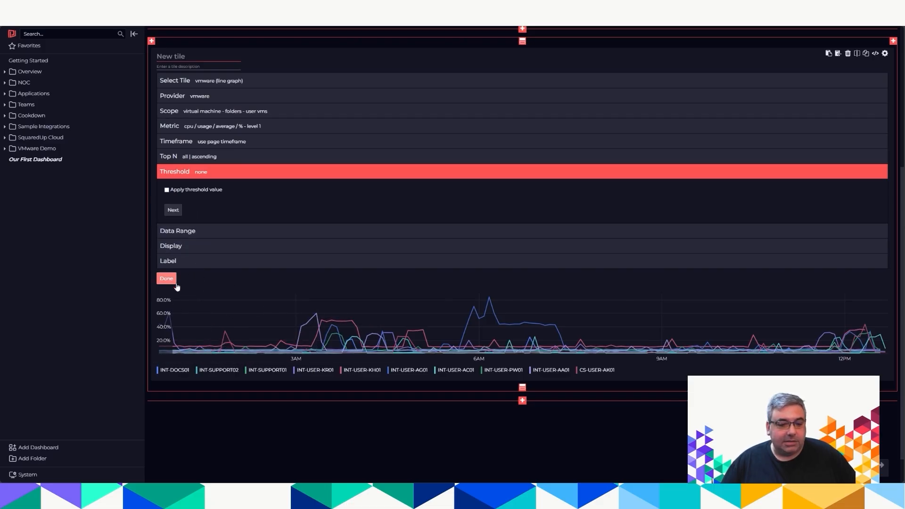
click(191, 231)
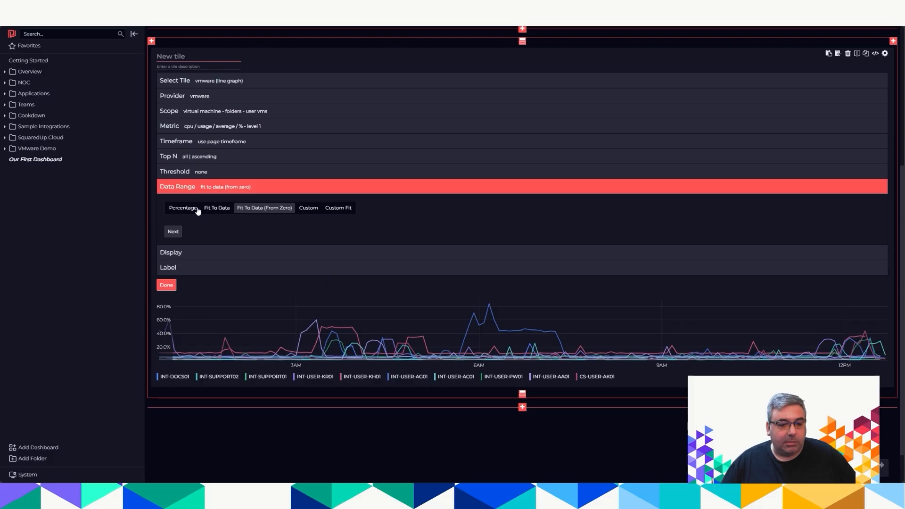
click(189, 210)
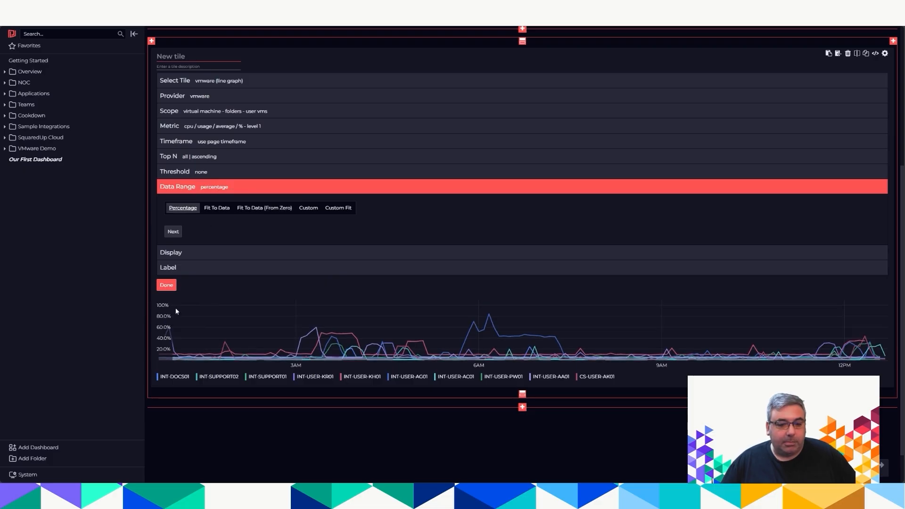
click(194, 253)
drag(208, 230, 247, 231)
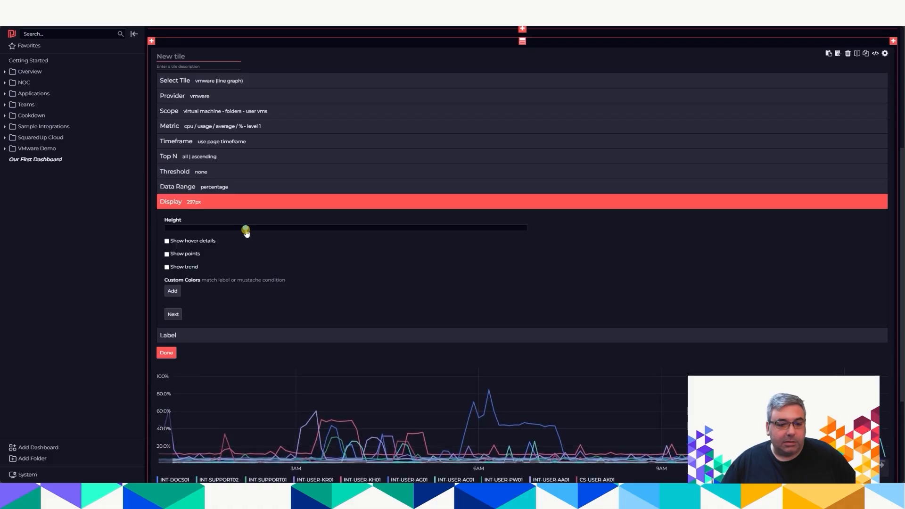
- Apply a threshold value of 90 to the line graph, displayed as Fill Above
click(190, 173)
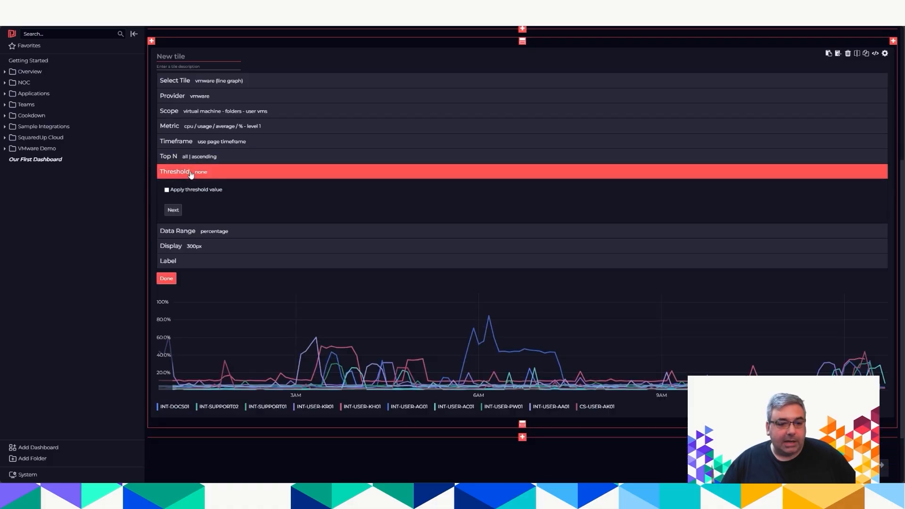
click(167, 190)
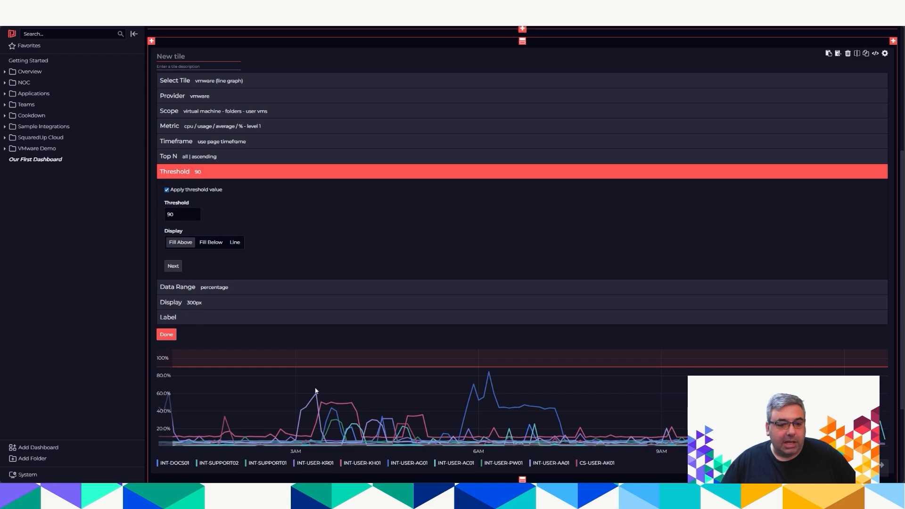
mouse_move(490, 374)
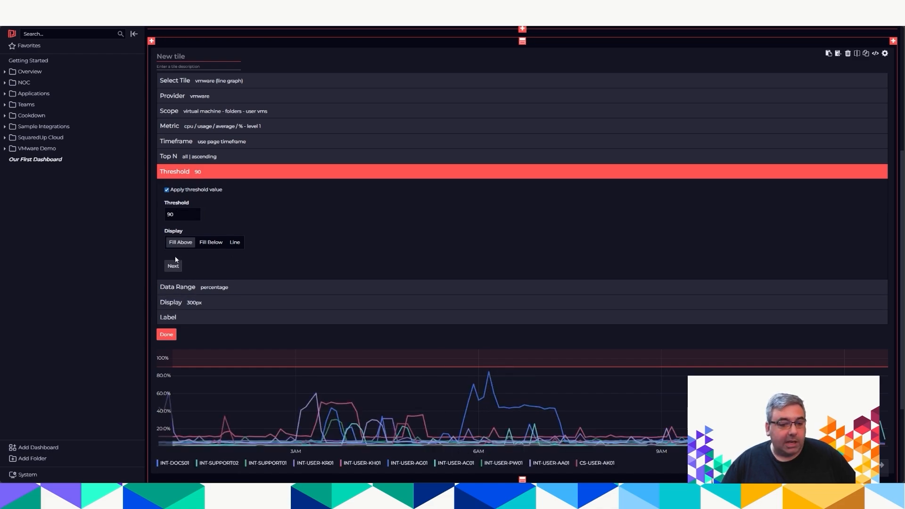
click(190, 172)
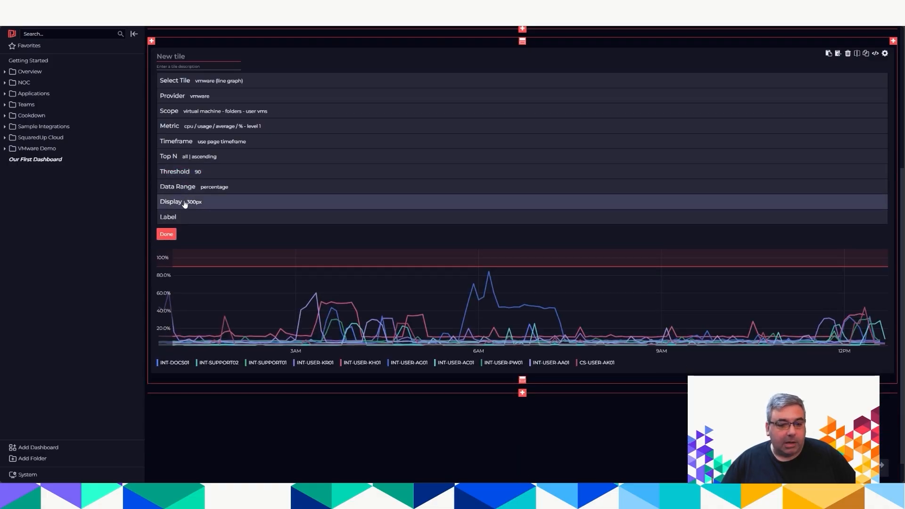
- Try showing data points on the graph lines, and switch them off again
click(182, 202)
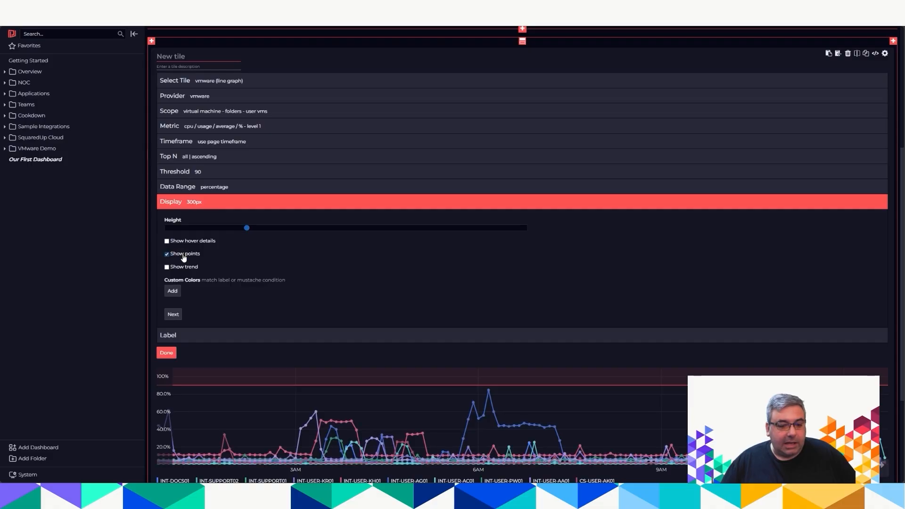
click(168, 254)
scroll(235, 264, down, 1)
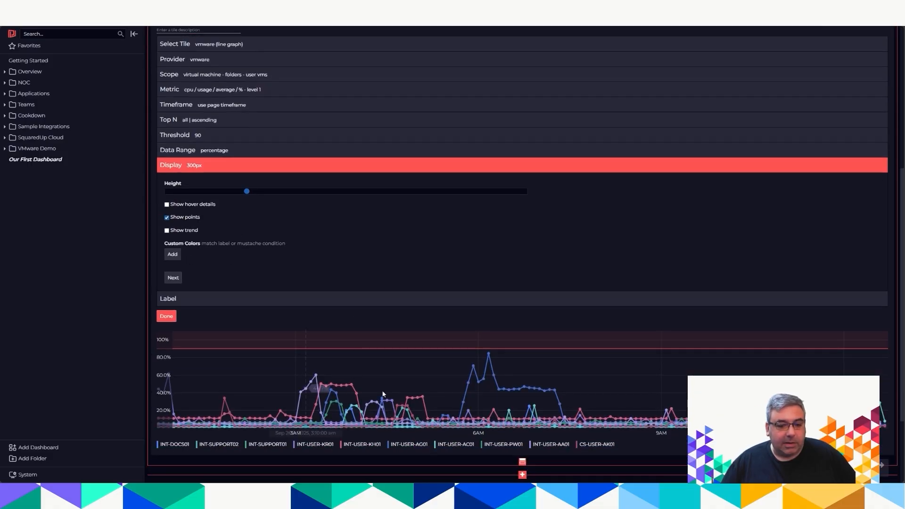
click(178, 217)
- Try the trend display with its future range at the maximum, and turn the trend off again
click(175, 231)
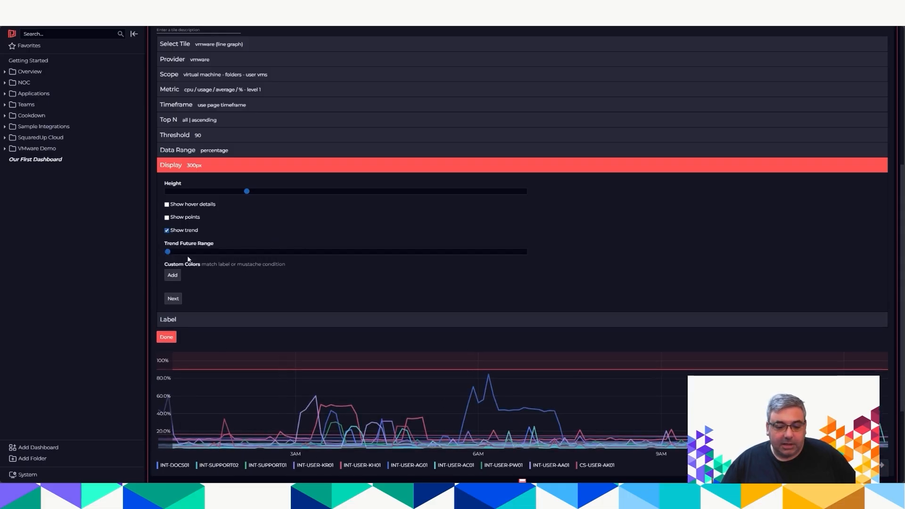
drag(168, 254, 518, 256)
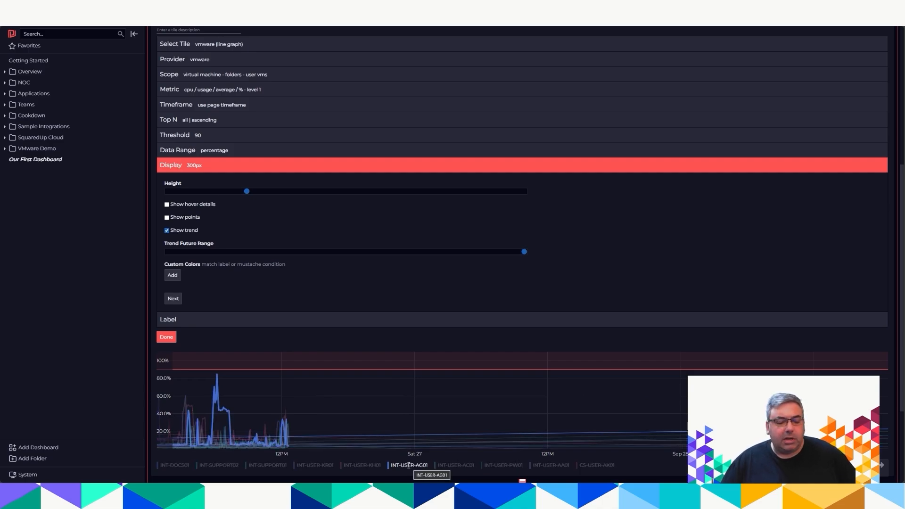
click(176, 231)
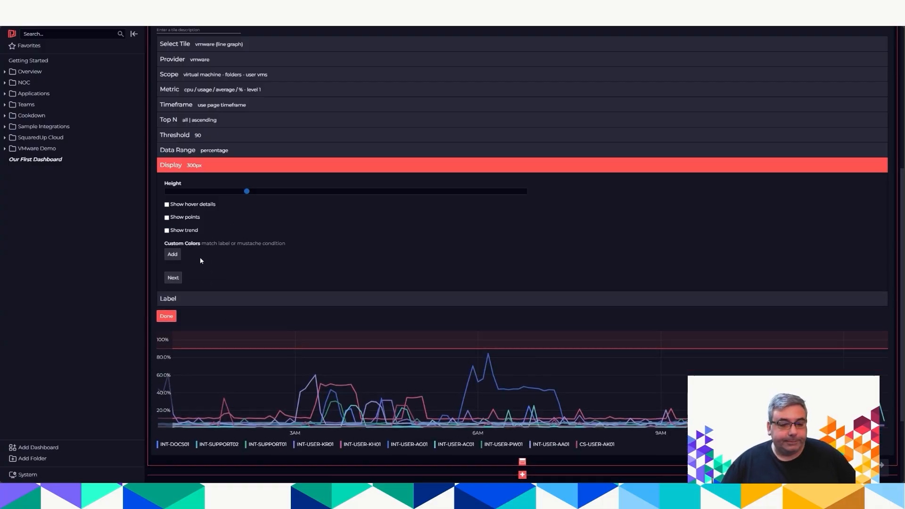
- Look through the tile's label settings and reopen its VMware visualization choices
click(196, 296)
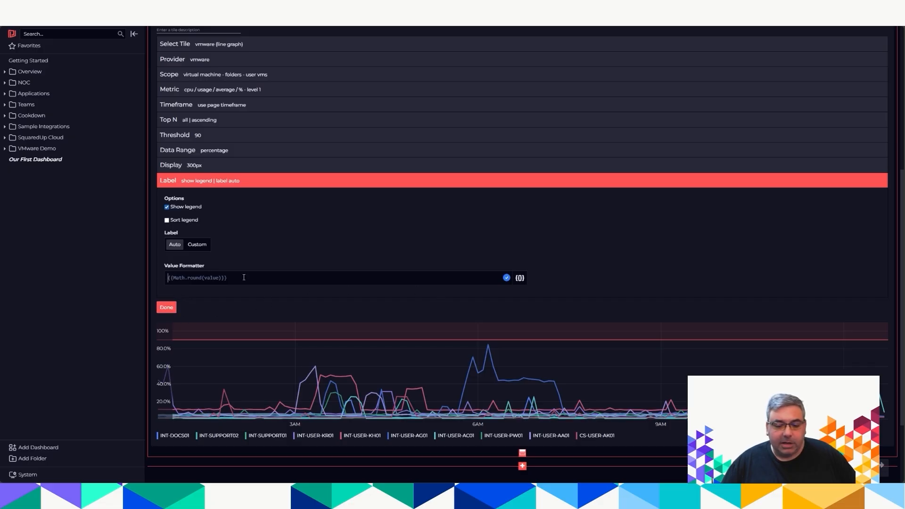
scroll(275, 264, up, 2)
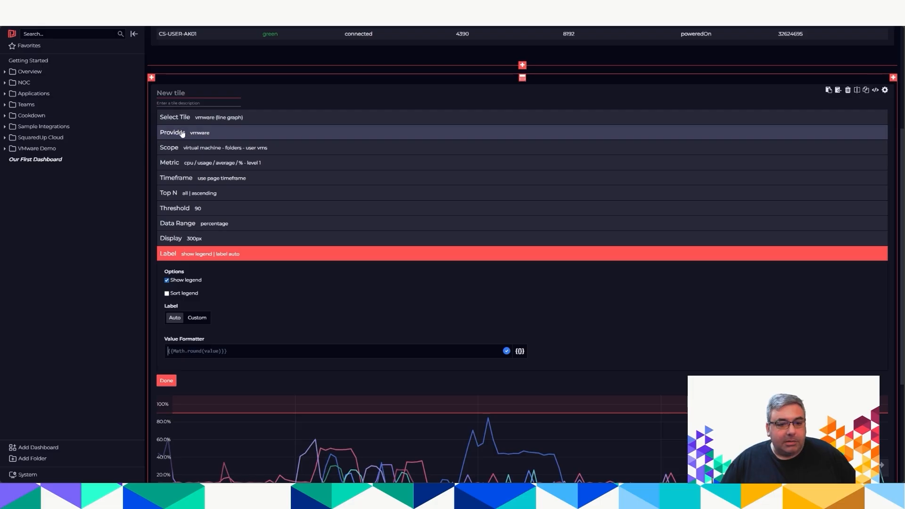
click(188, 117)
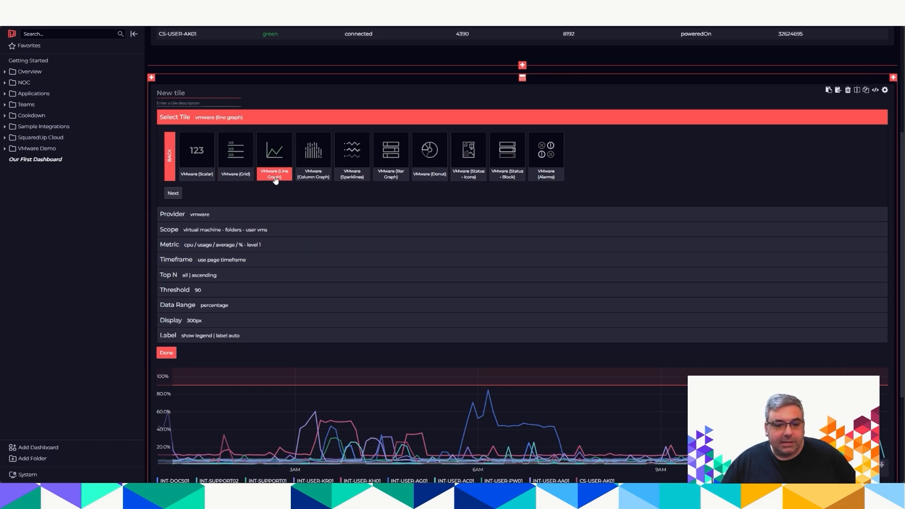
- Try the new tile as a VMware column graph, sparklines and bar graph, and close its settings
click(312, 158)
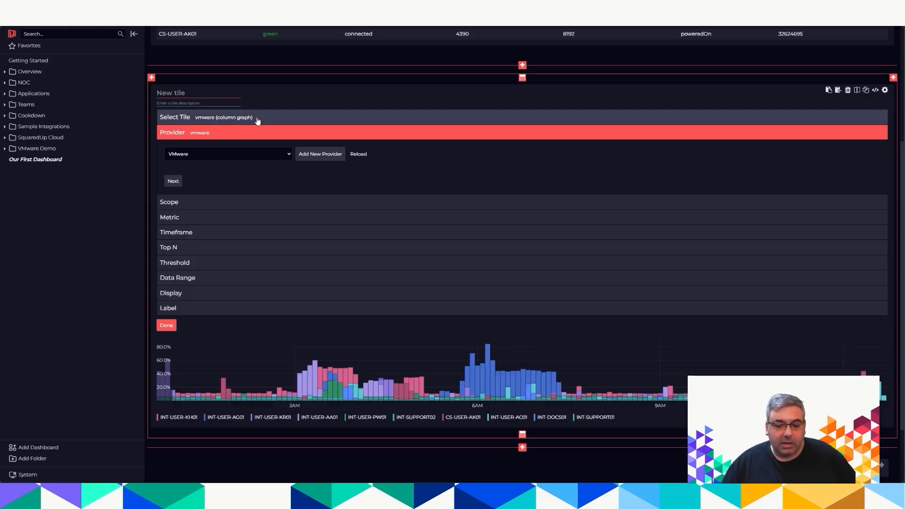
click(257, 119)
click(355, 147)
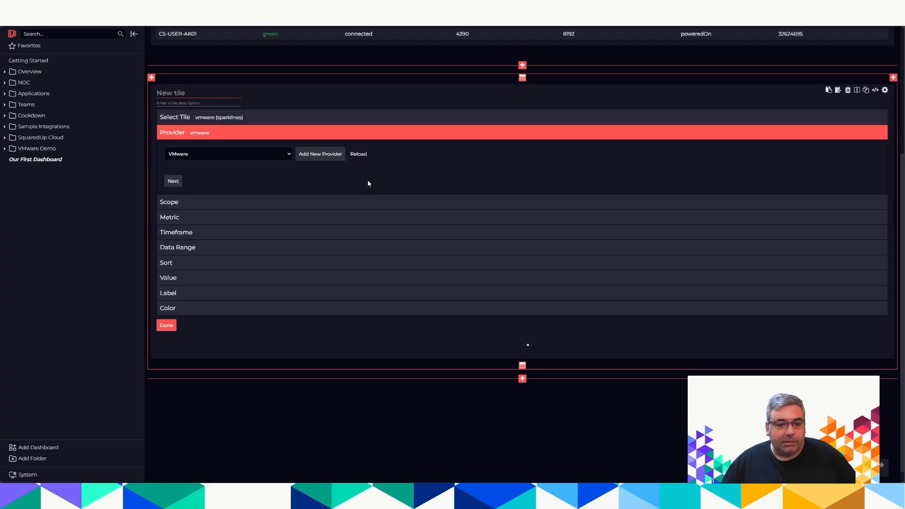
click(299, 122)
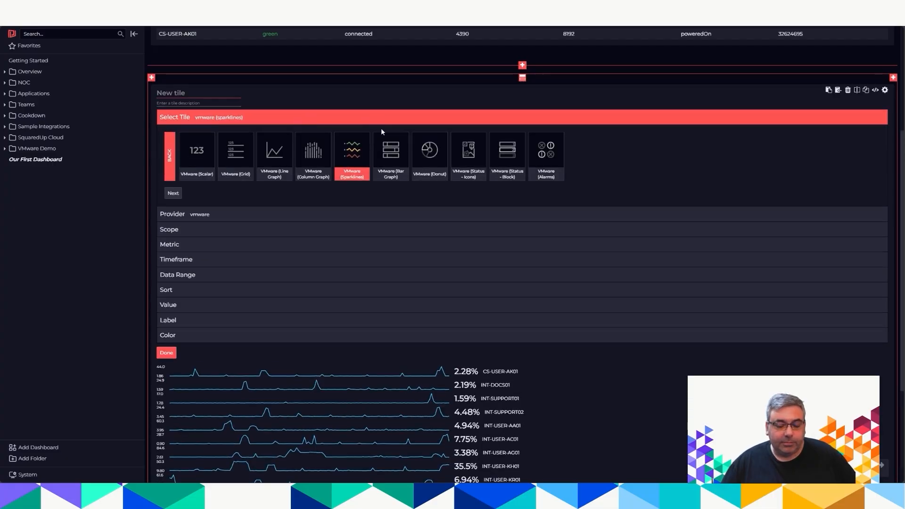
click(390, 152)
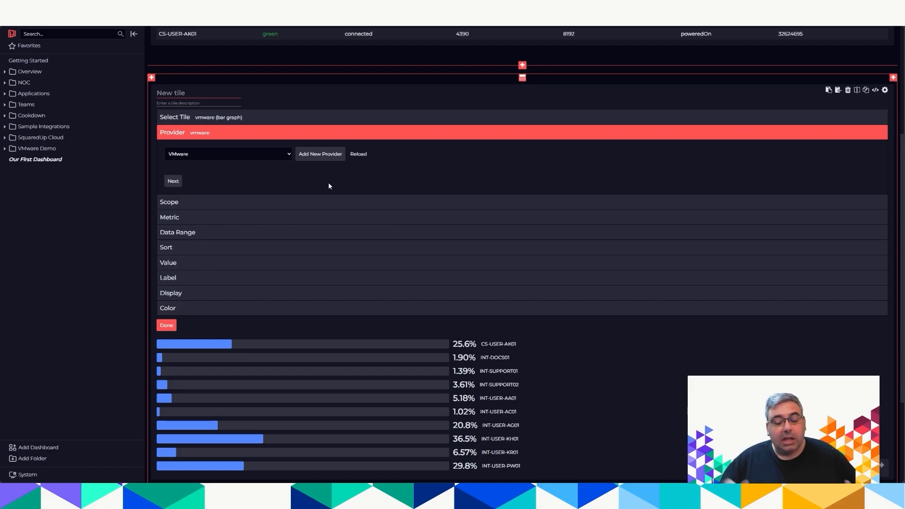
click(247, 119)
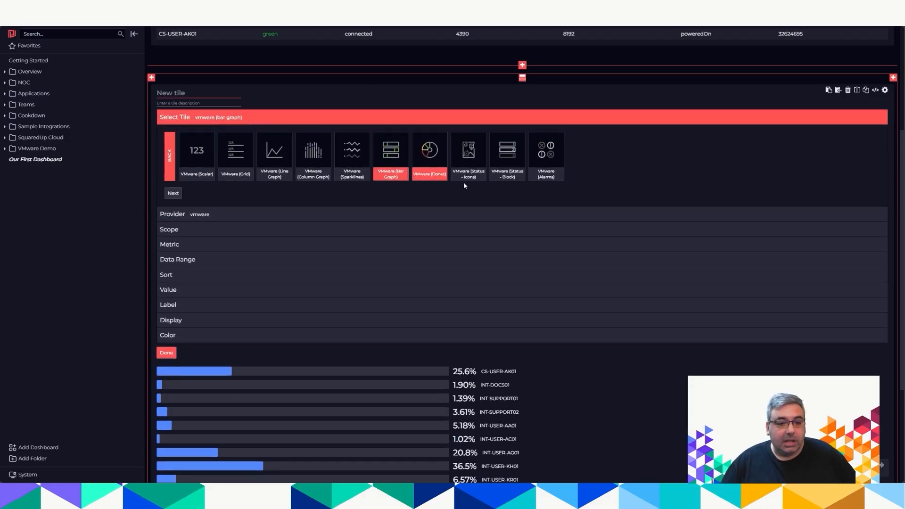
click(165, 352)
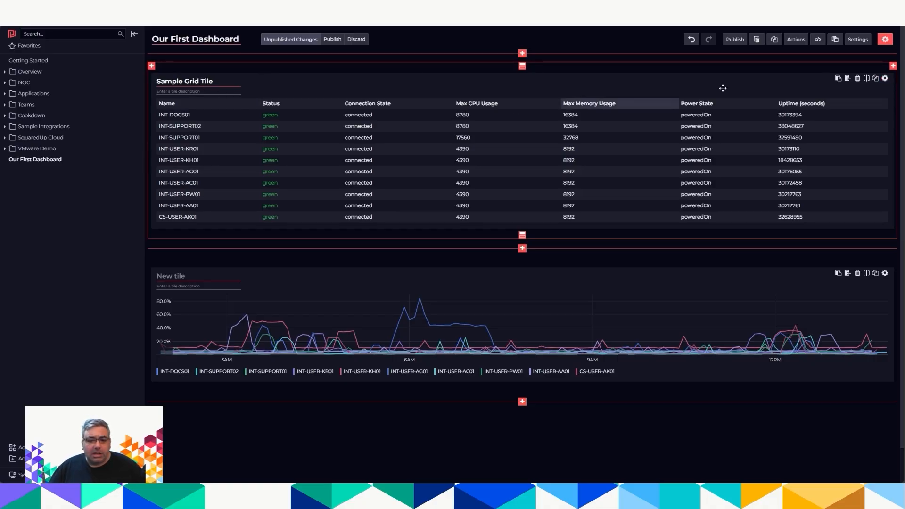
- Hide the Max CPU Usage and Max Memory Usage columns in the Sample Grid Tile
click(884, 78)
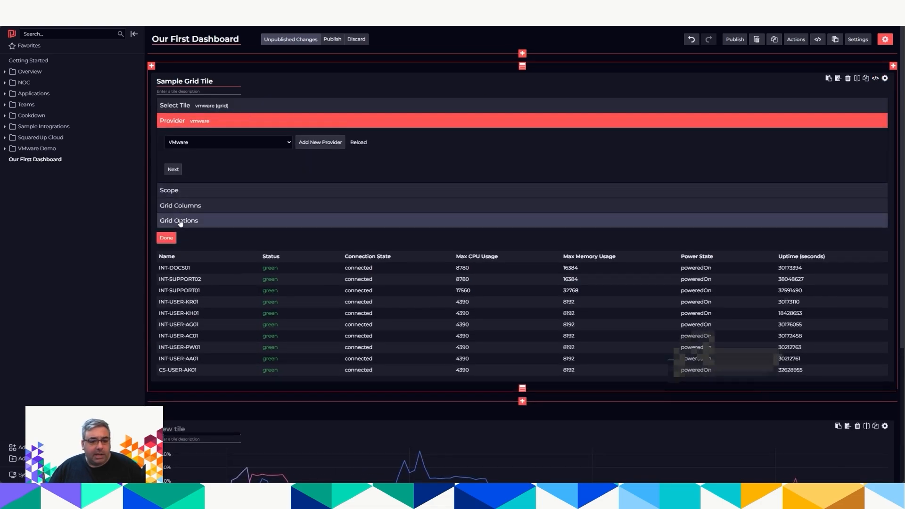
click(191, 207)
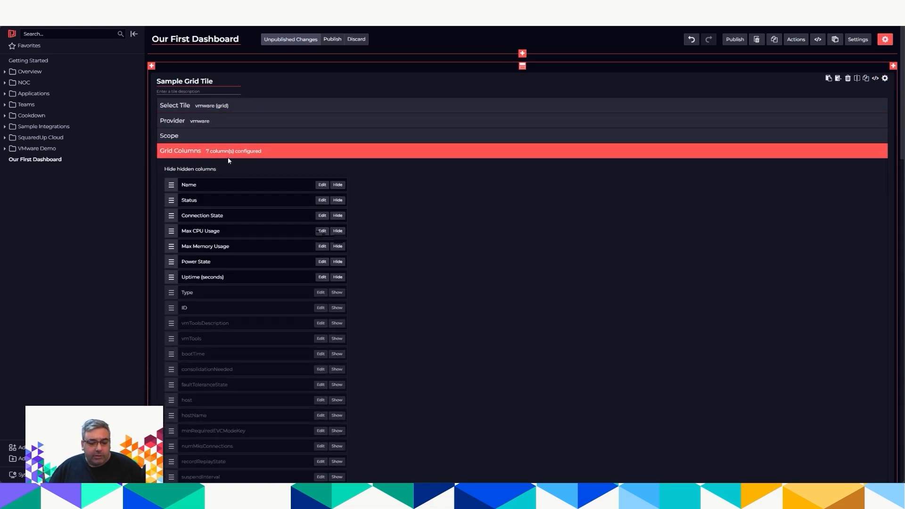
scroll(448, 250, down, 7)
scroll(435, 261, up, 8)
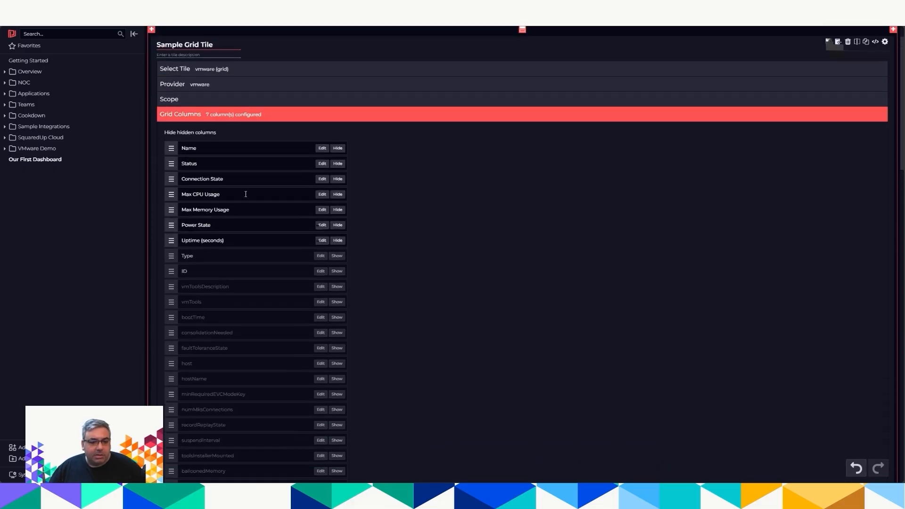
click(338, 195)
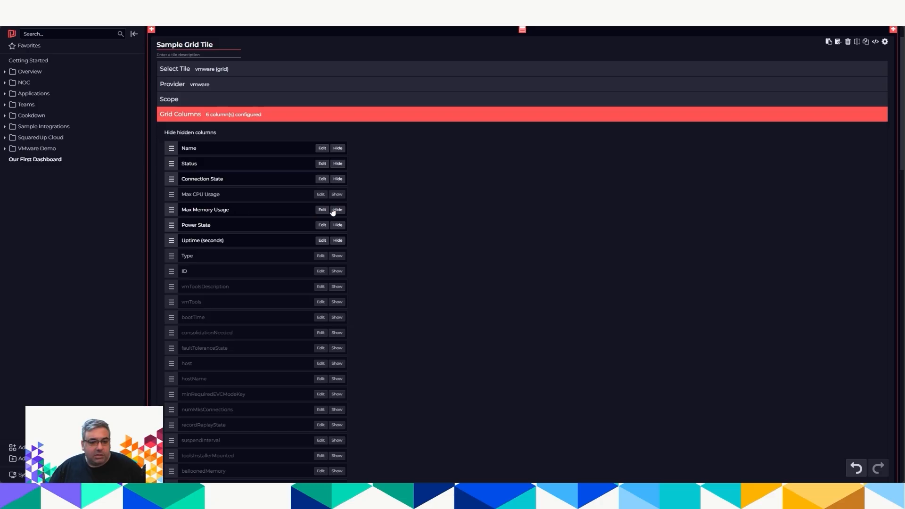
click(338, 210)
- Show the vmToolsDescription, vmTools and hostName columns in the Sample Grid Tile
scroll(210, 243, down, 2)
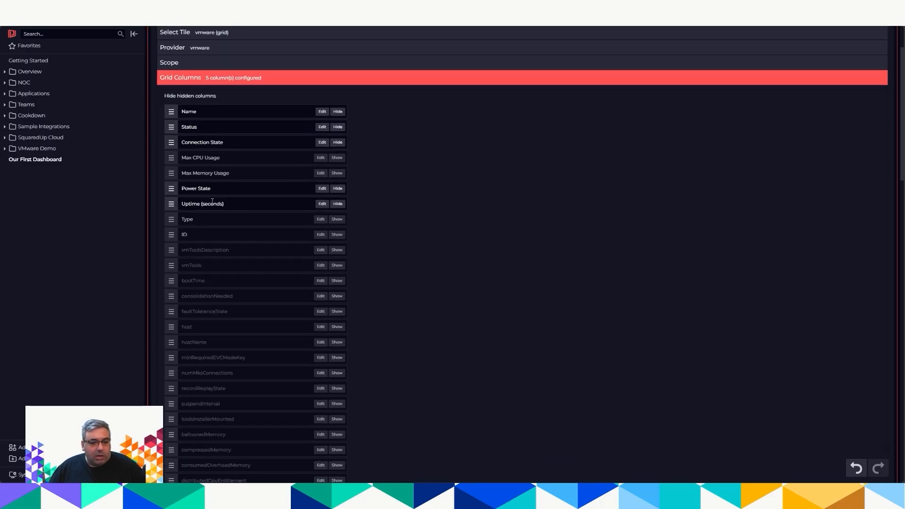
scroll(215, 207, down, 3)
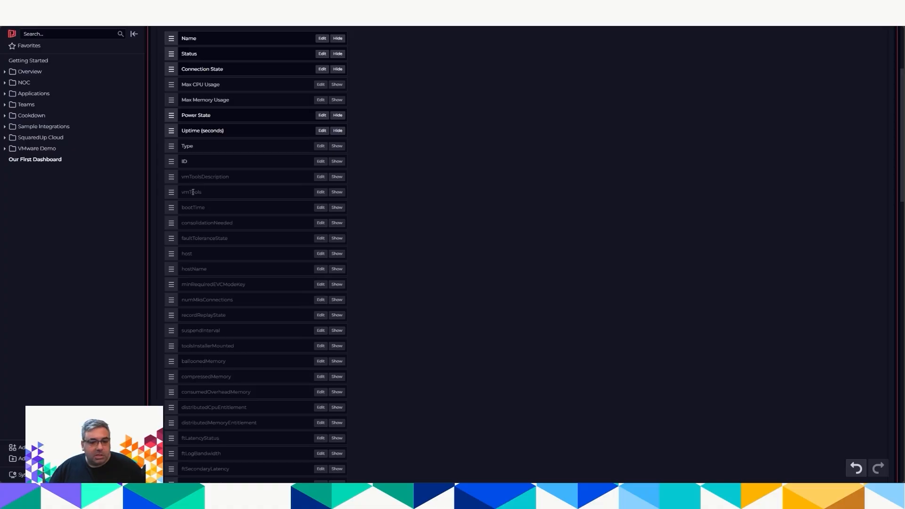
click(337, 176)
click(339, 192)
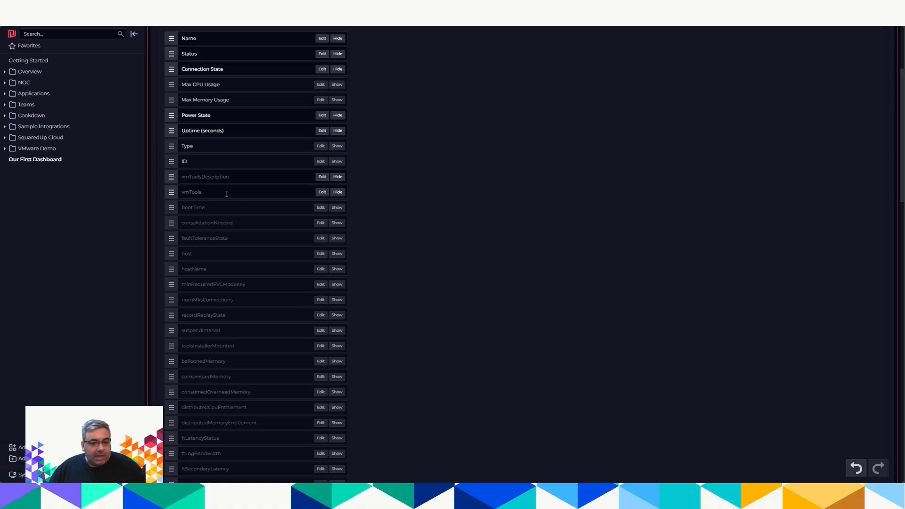
scroll(239, 216, down, 2)
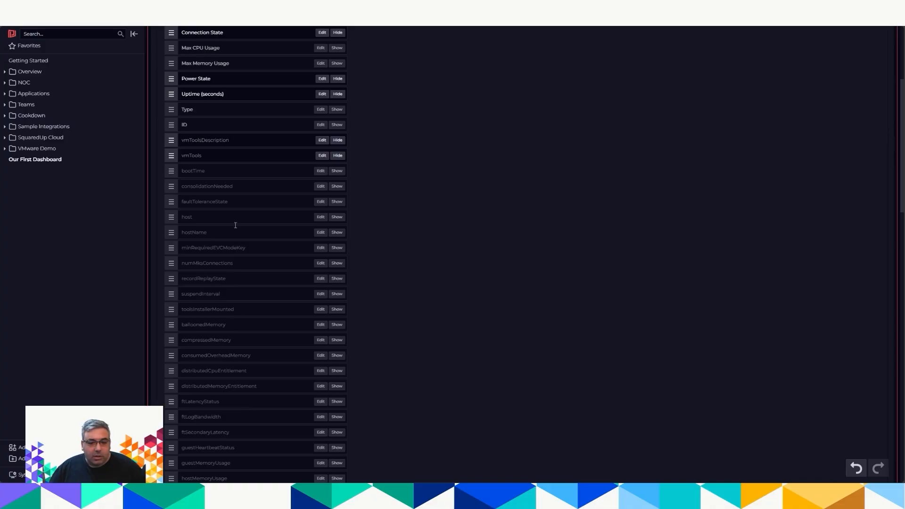
click(337, 233)
scroll(330, 212, up, 5)
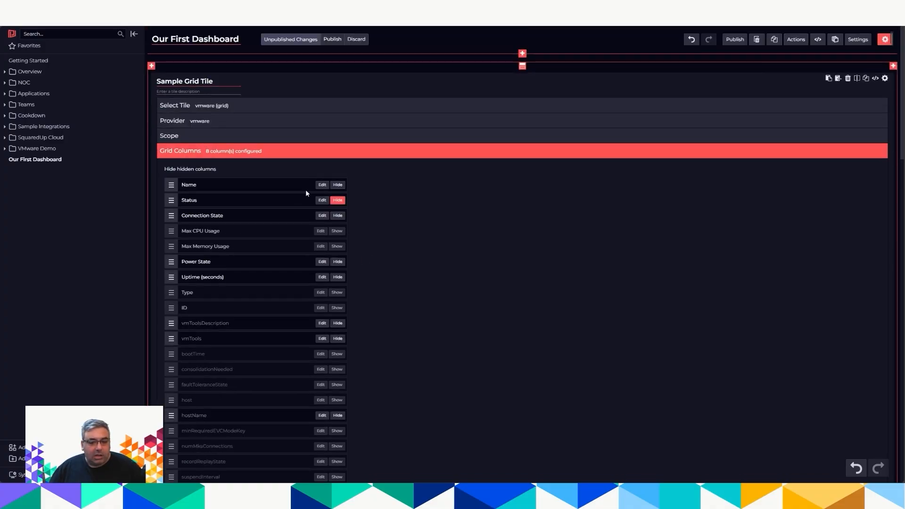
- Collapse the column list to visible columns only and hide the Connection State column
click(188, 170)
scroll(362, 214, down, 3)
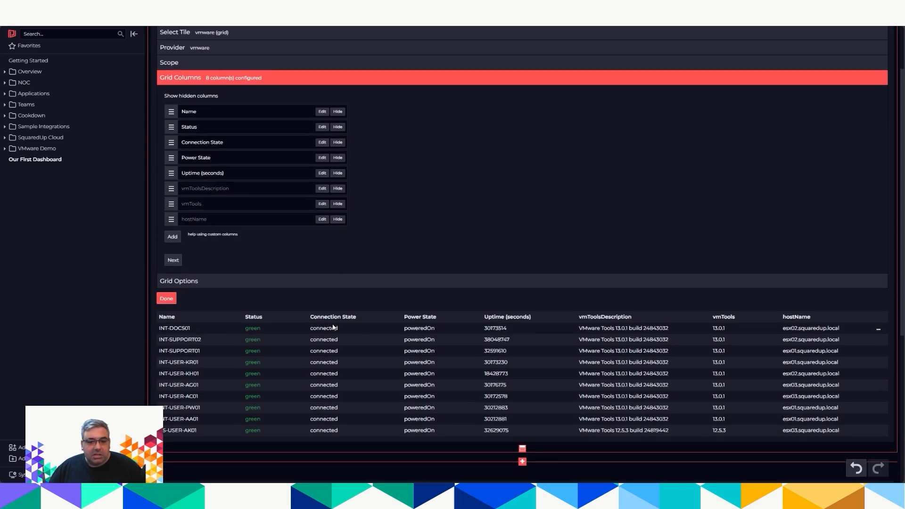
click(338, 142)
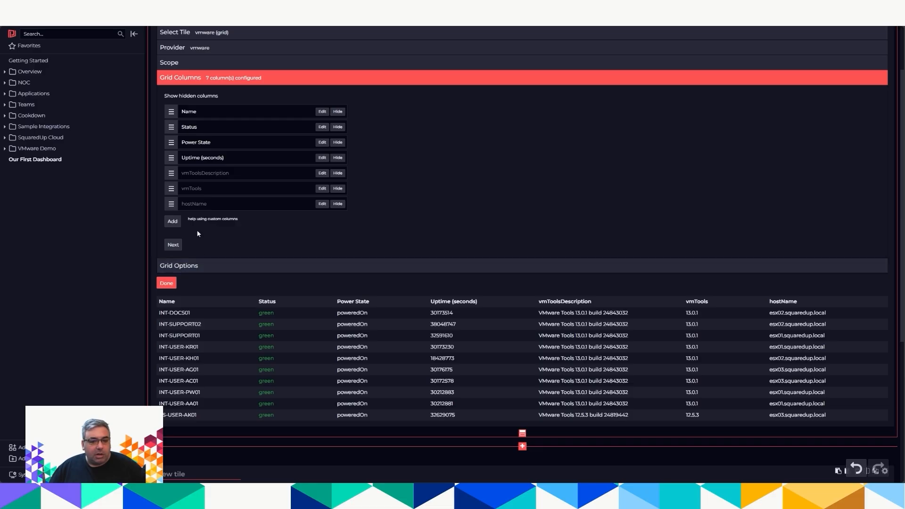
- Rename the grid's uptime column as Uptime (days)
click(205, 157)
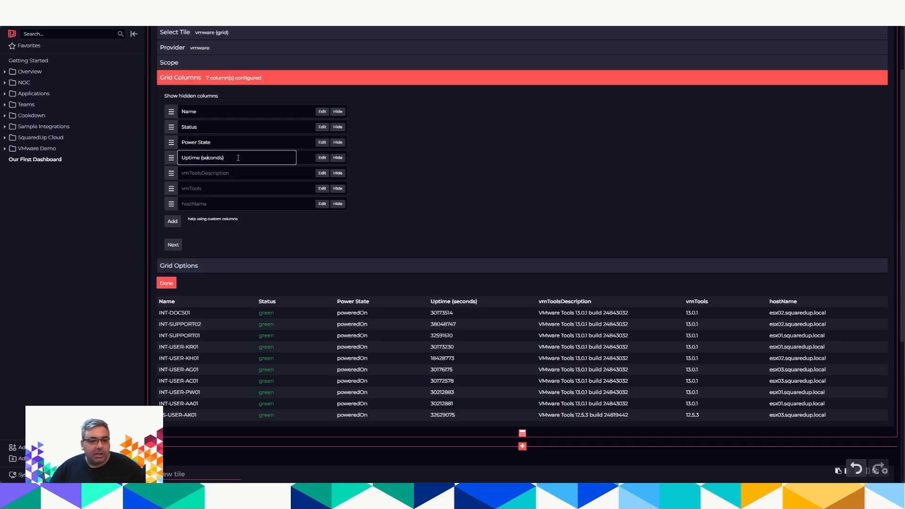
key(Left)
key(ctrl+shift+Left)
text(days)
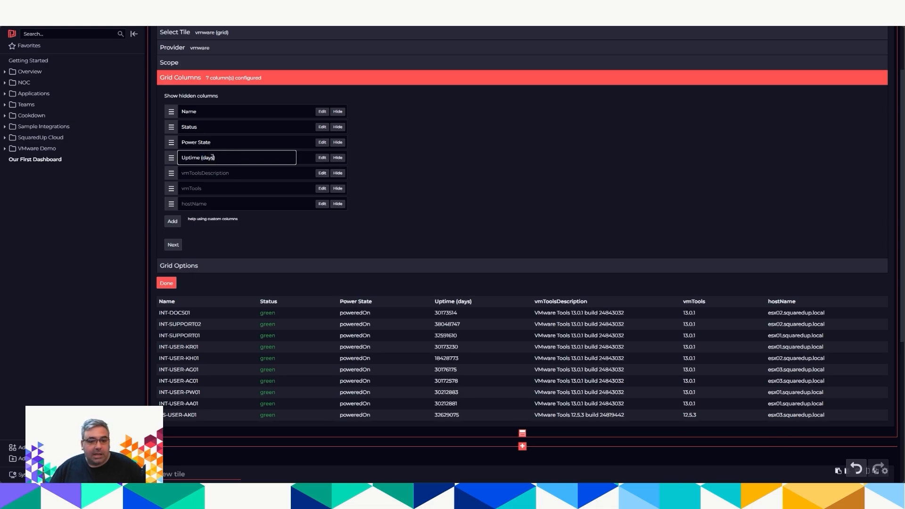
- Give the Uptime (days) column the custom template {{Math.round((value/60/60/24)*10)/10}} and check the grid preview
click(322, 158)
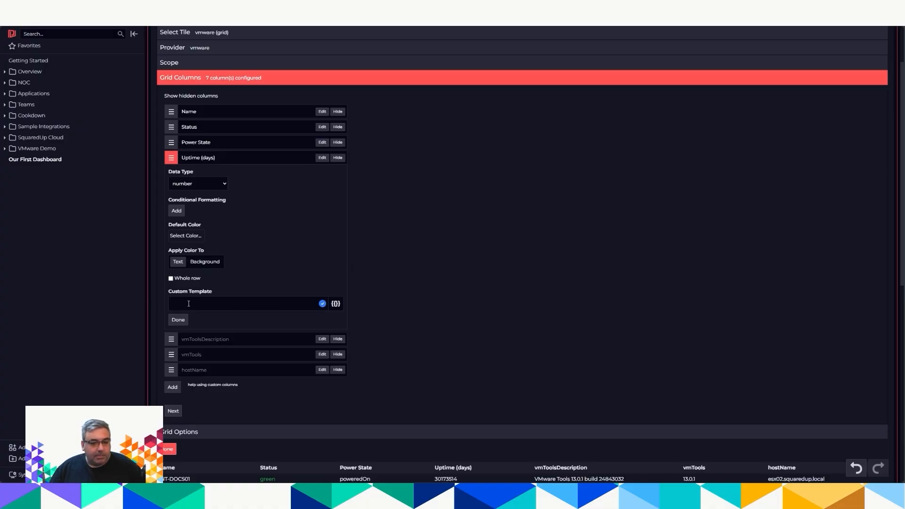
text({{Math.round((value/60/60/24)*10)/10}})
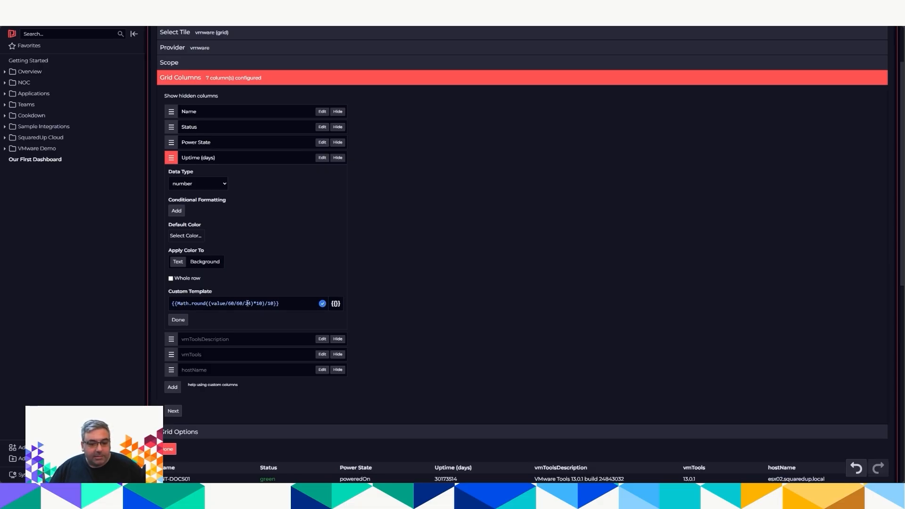
scroll(340, 298, down, 2)
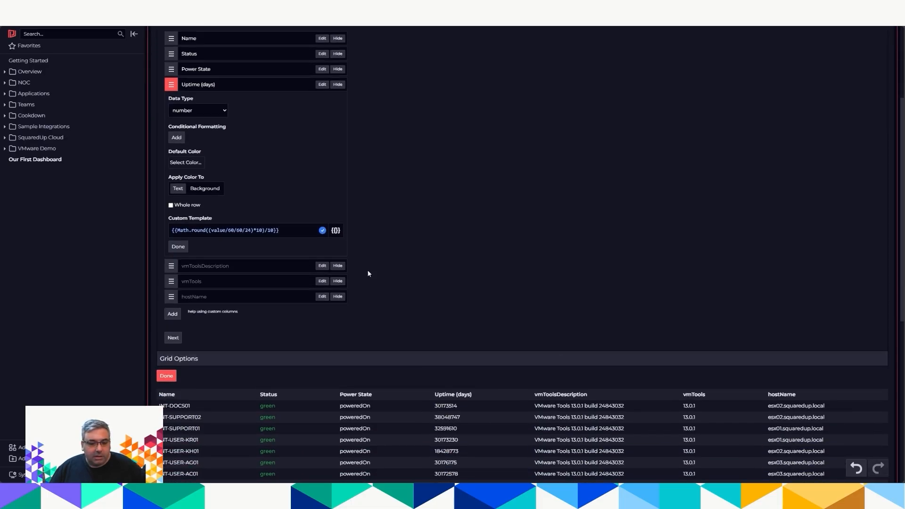
key(ctrl+a)
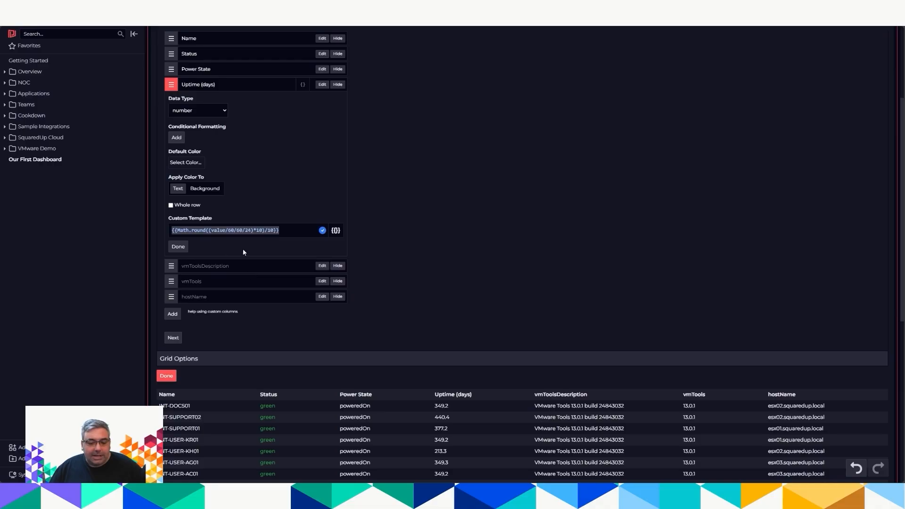
scroll(412, 309, up, 1)
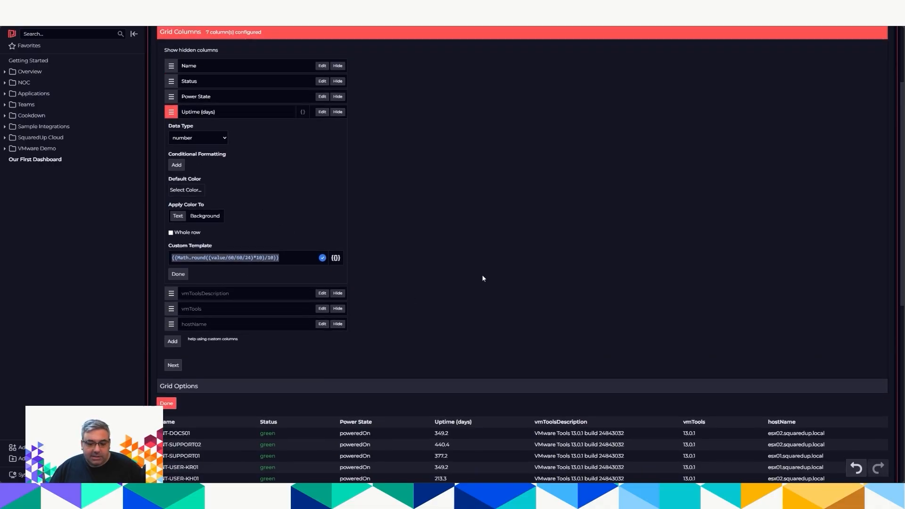
scroll(482, 275, down, 3)
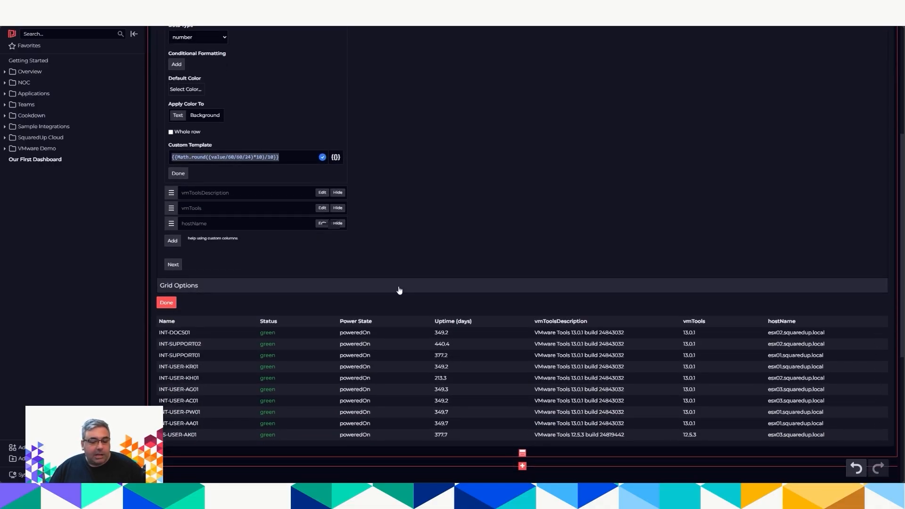
scroll(363, 263, up, 1)
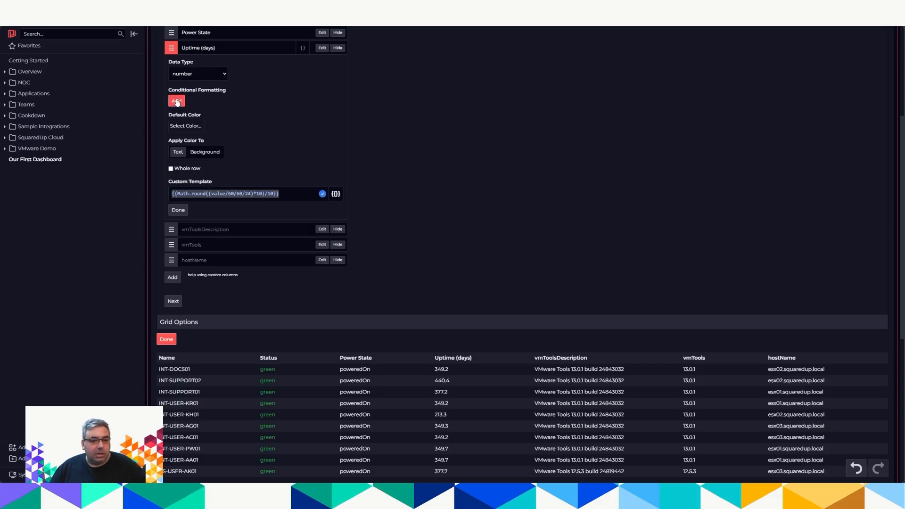
- Color the Uptime (days) values green by default and amber under the condition {{value > 200}}
click(178, 126)
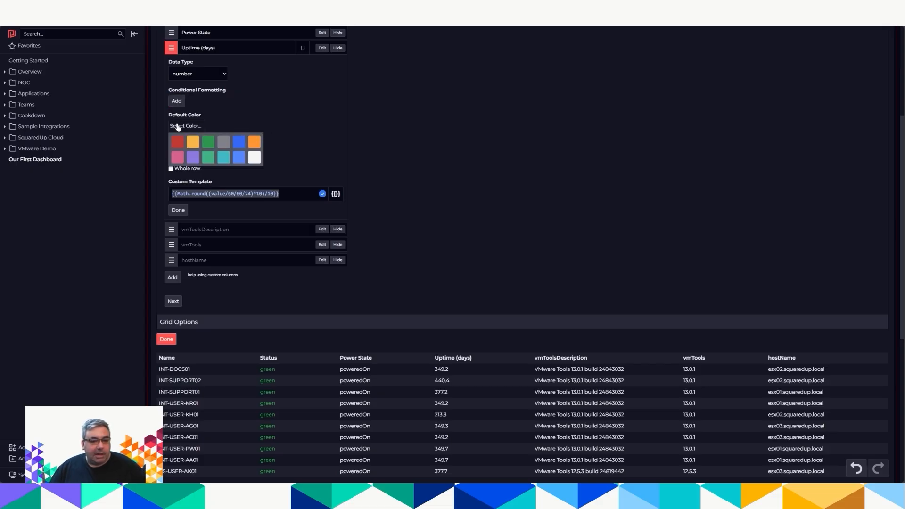
click(211, 144)
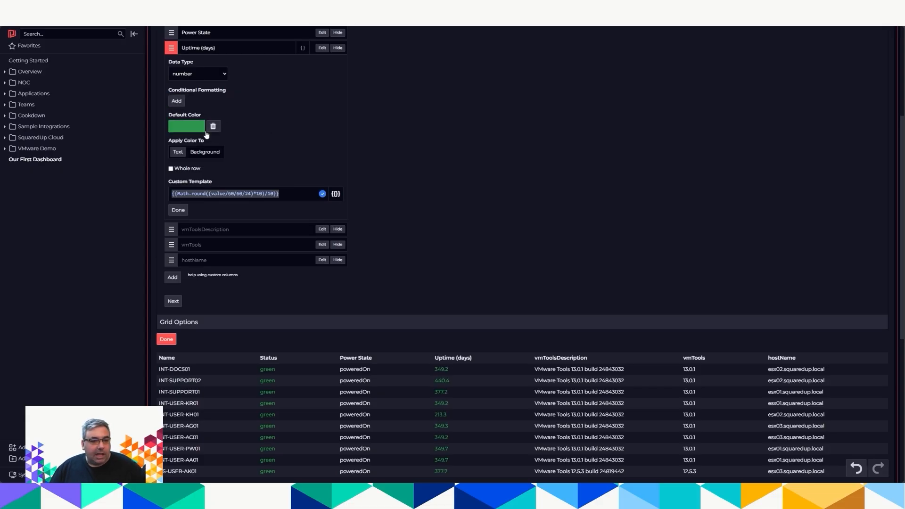
click(177, 102)
click(323, 101)
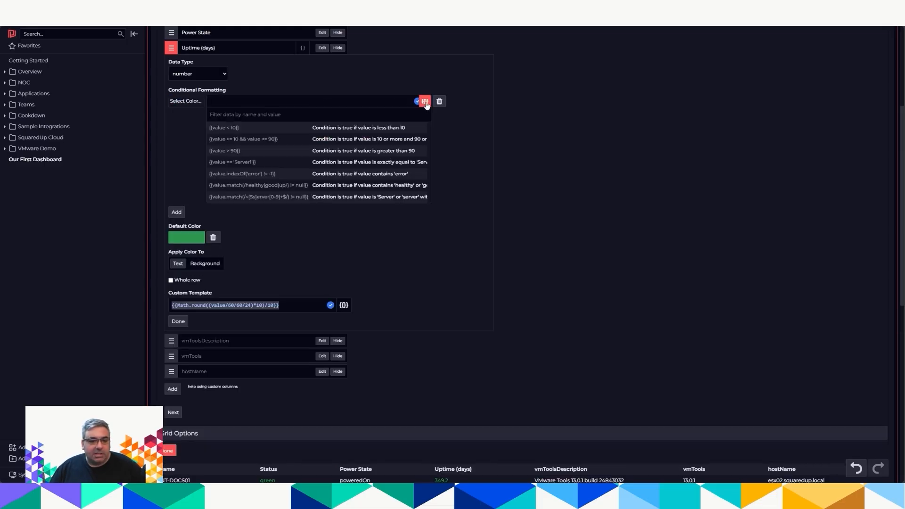
click(219, 151)
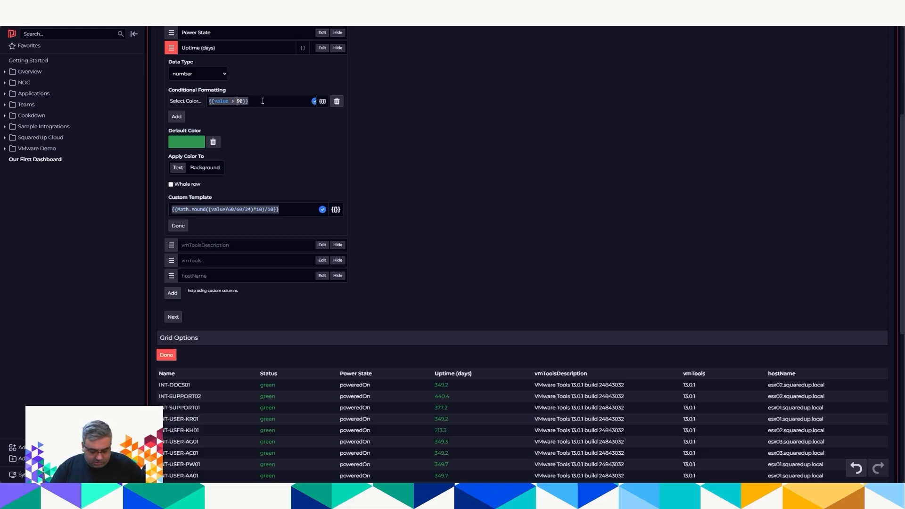
key(Delete)
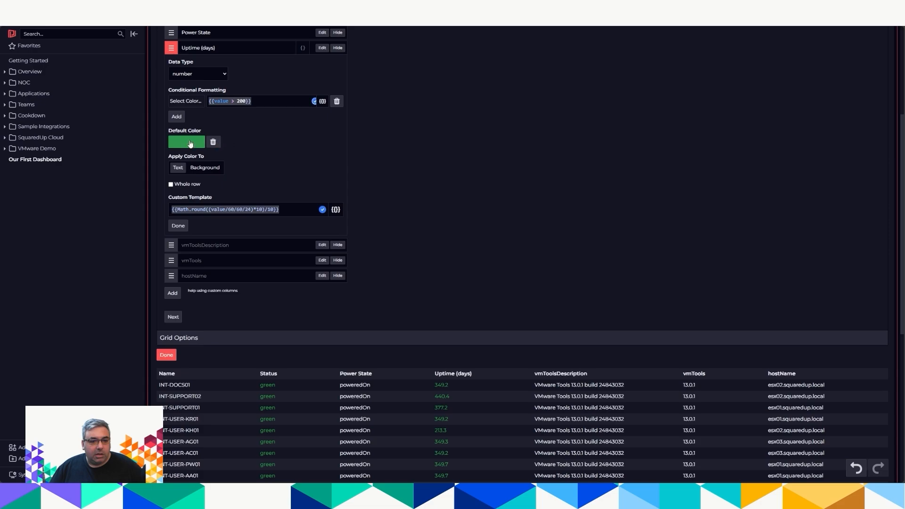
click(184, 103)
click(193, 117)
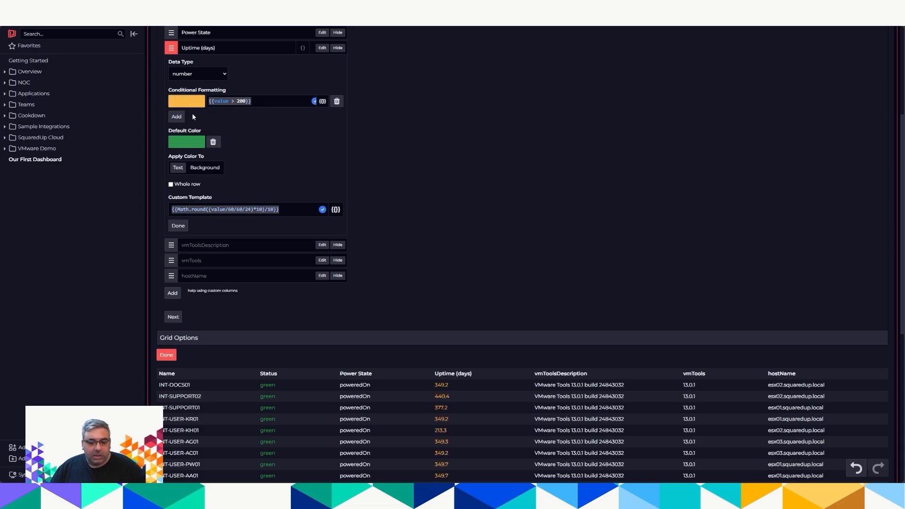
- Change the Uptime (days) column's amber condition to {{value > 350}}
scroll(243, 126, down, 2)
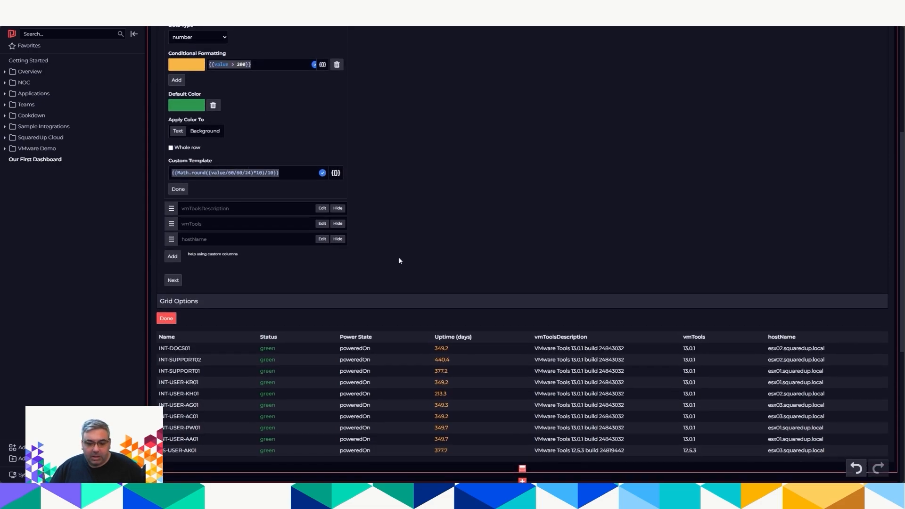
double_click(244, 65)
text(3500)
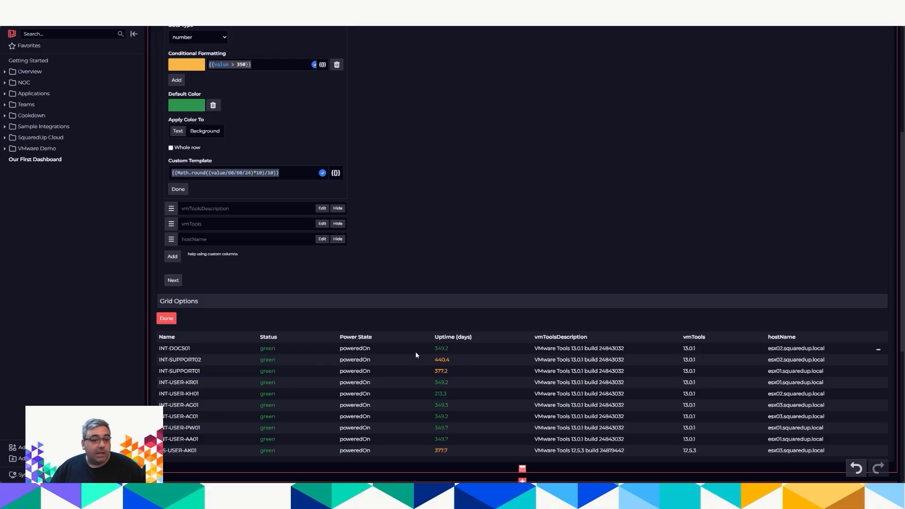
scroll(242, 109, up, 2)
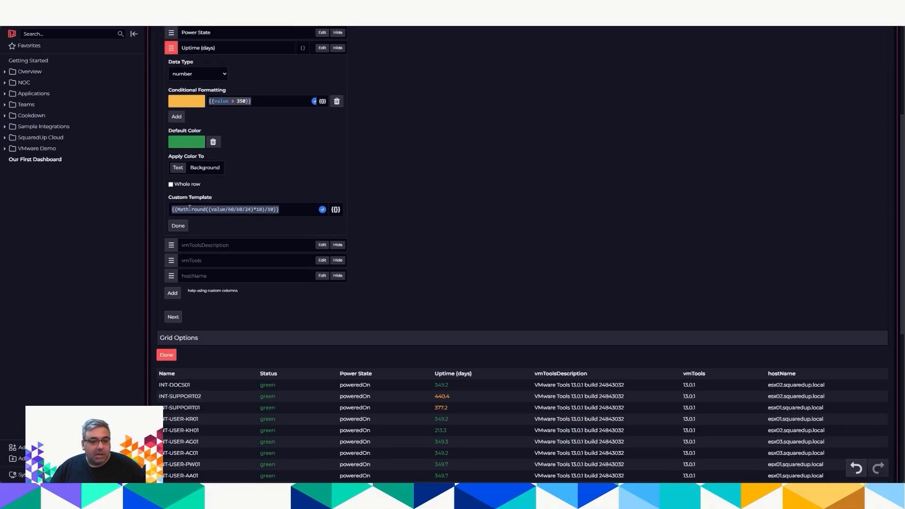
- Finish editing the Uptime (days) column and set the Power State column's default color to green
click(177, 226)
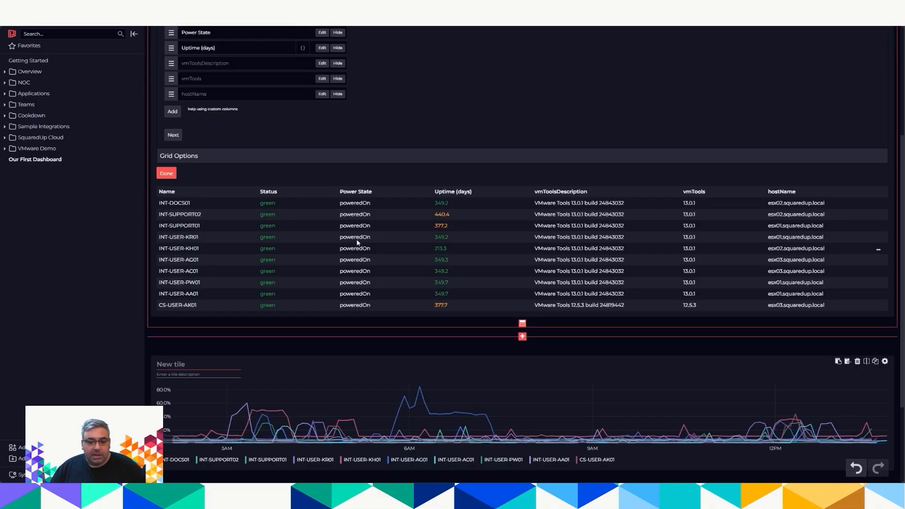
scroll(365, 330, up, 4)
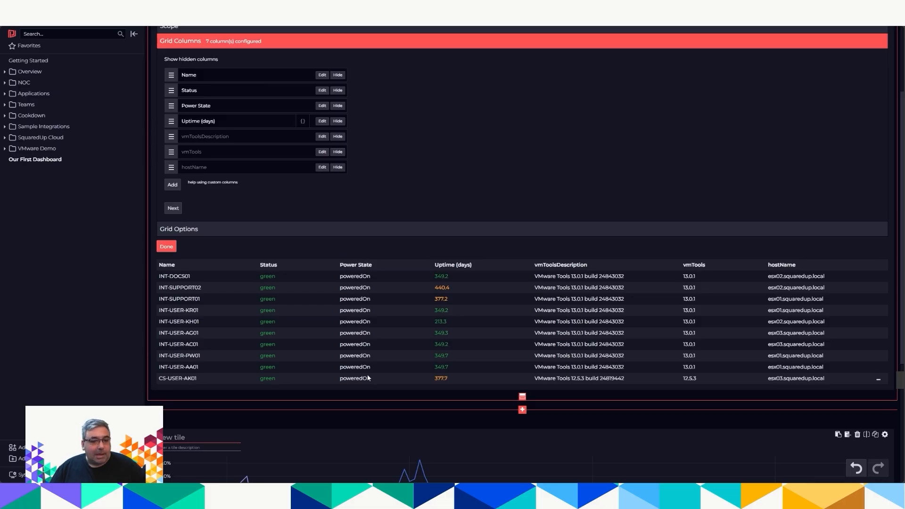
scroll(343, 211, up, 2)
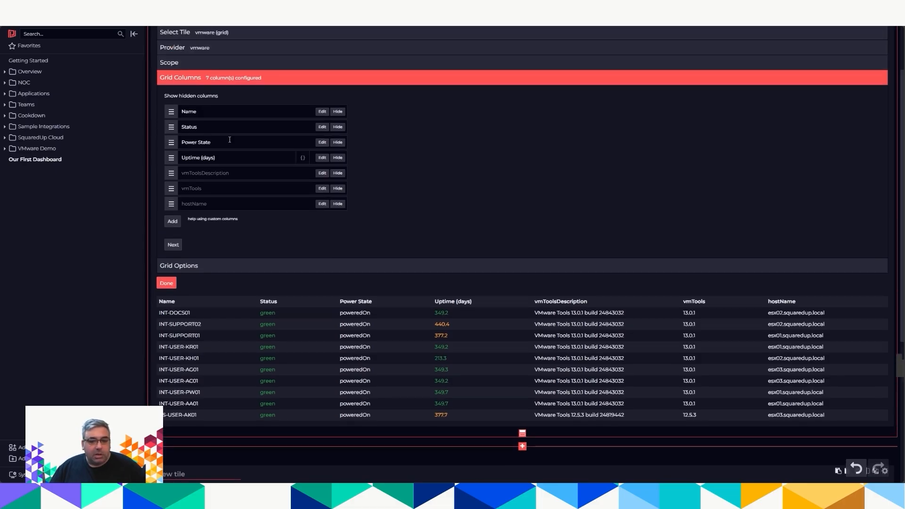
click(322, 143)
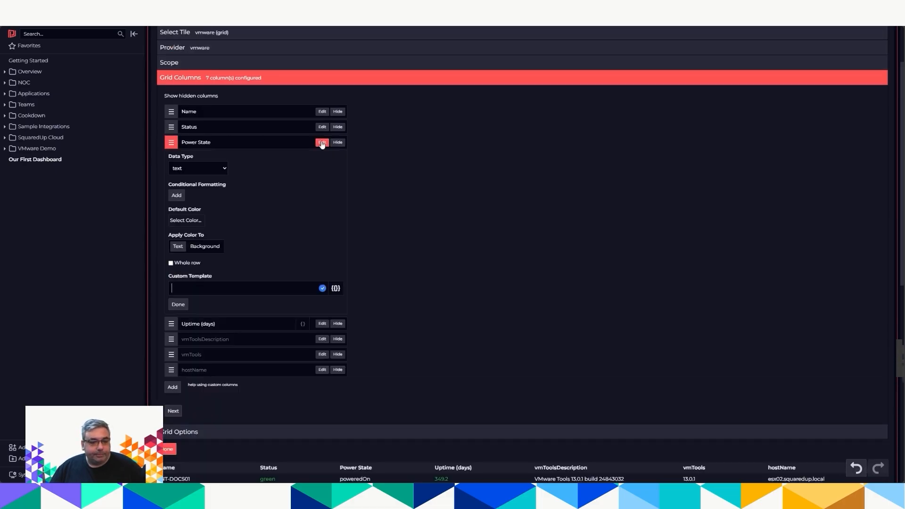
click(178, 221)
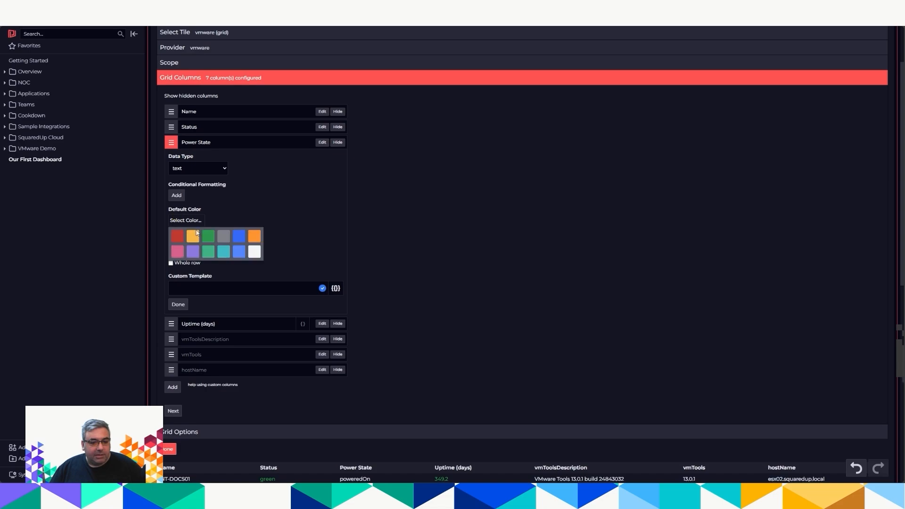
click(207, 236)
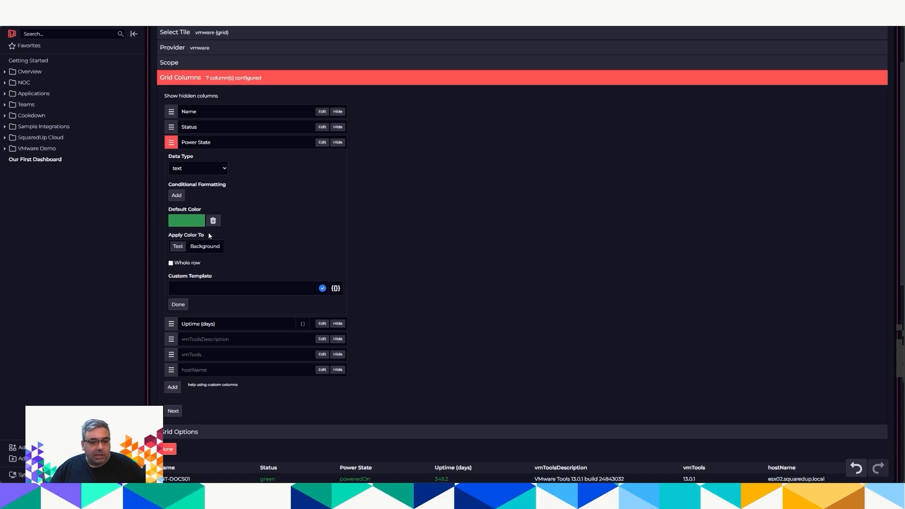
- Add a conditional format to the Power State column that colors values red under {{value == 'poweredOff'}}
click(177, 194)
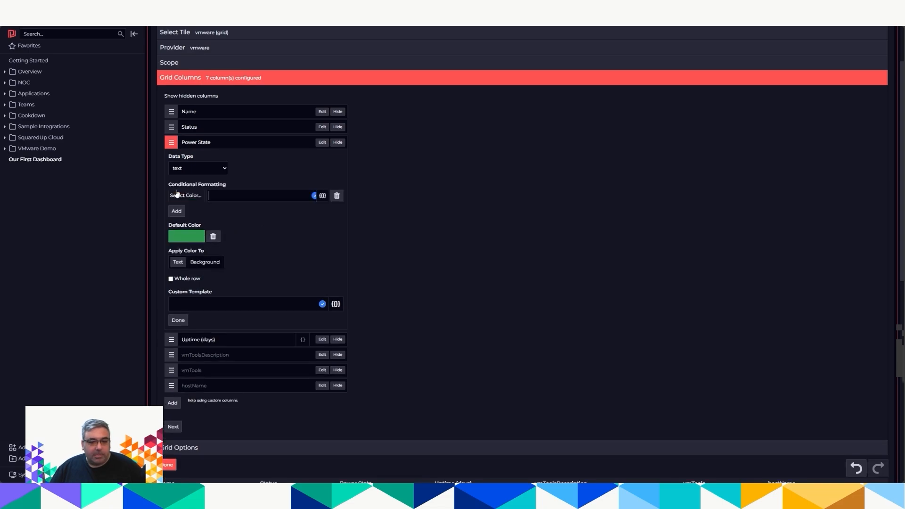
click(322, 195)
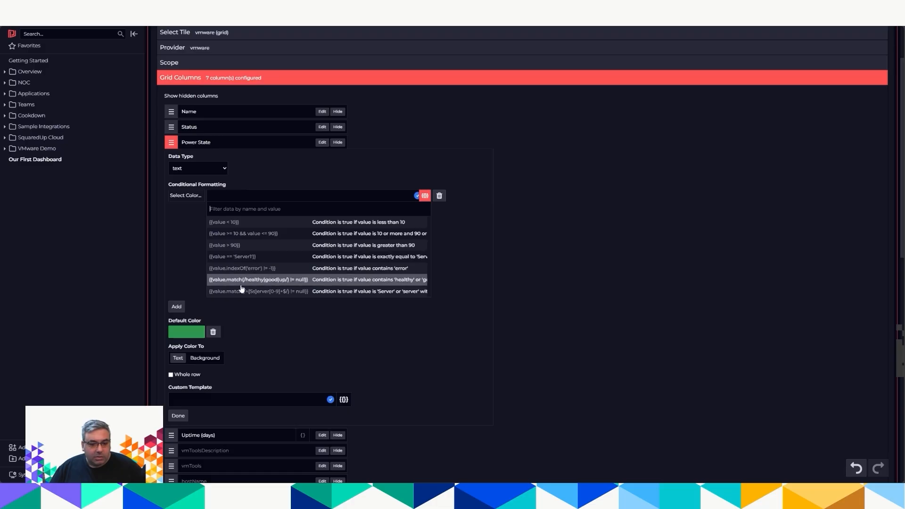
click(234, 257)
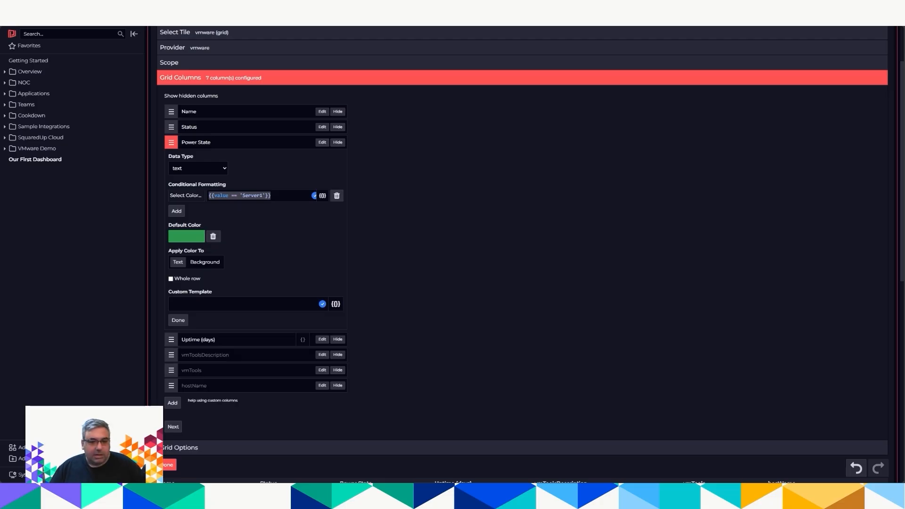
click(282, 195)
key(ctrl+a)
text({{value == 'poweredOff'}})
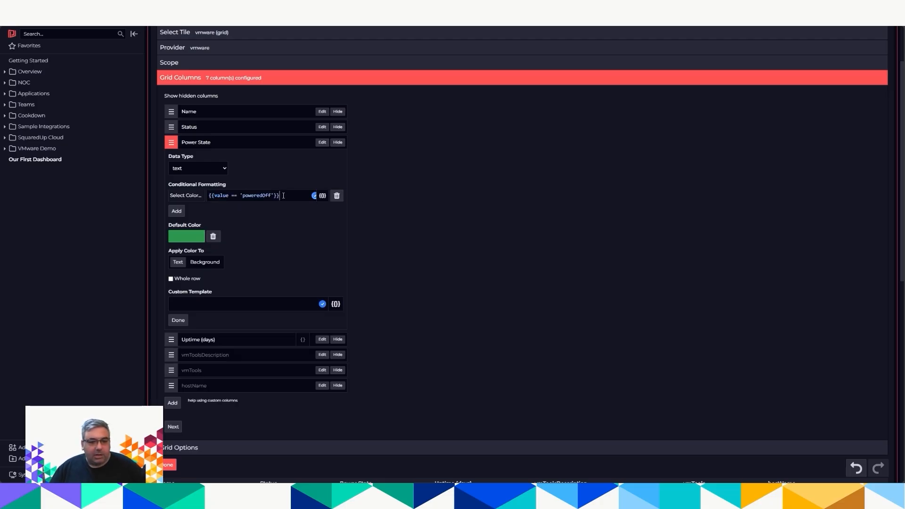
click(199, 200)
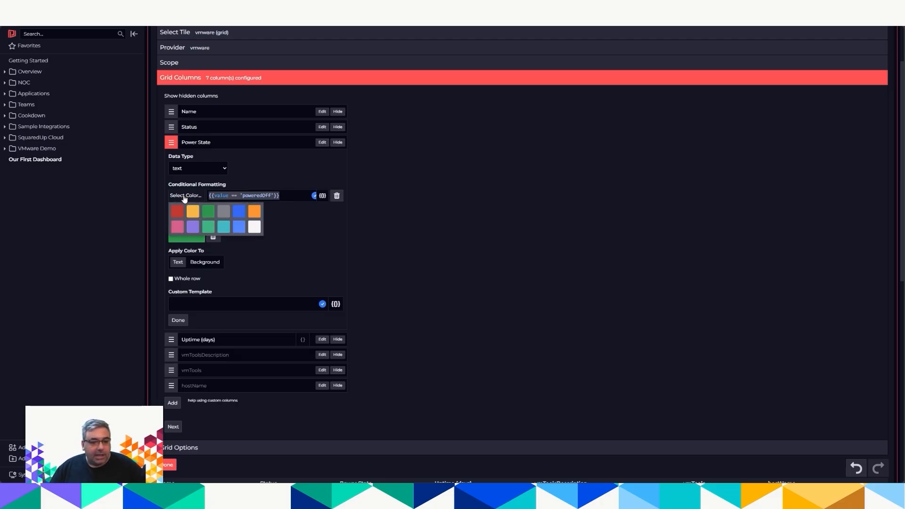
click(177, 214)
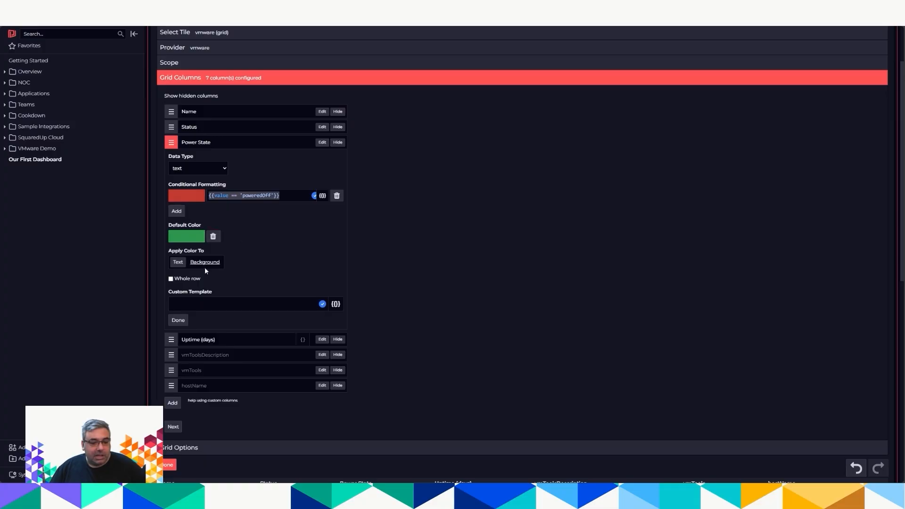
click(178, 320)
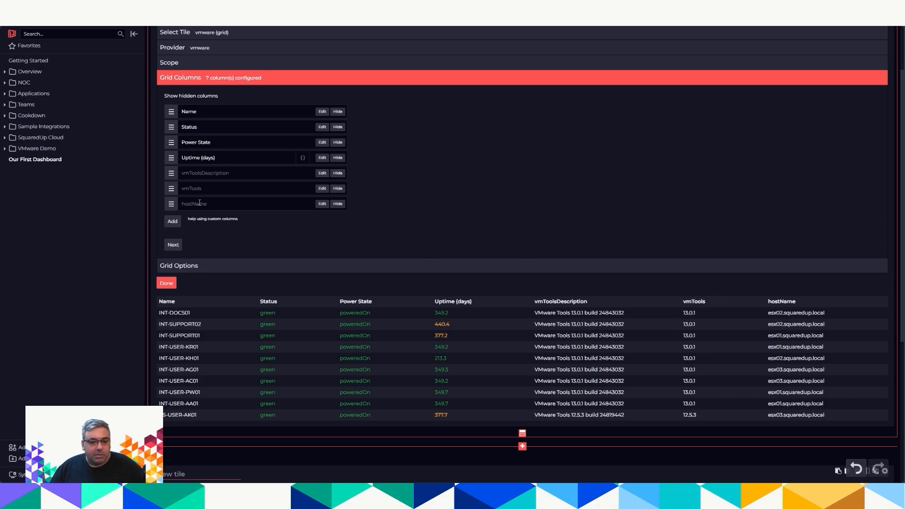
- Set the vmTools column's data type to number
click(322, 188)
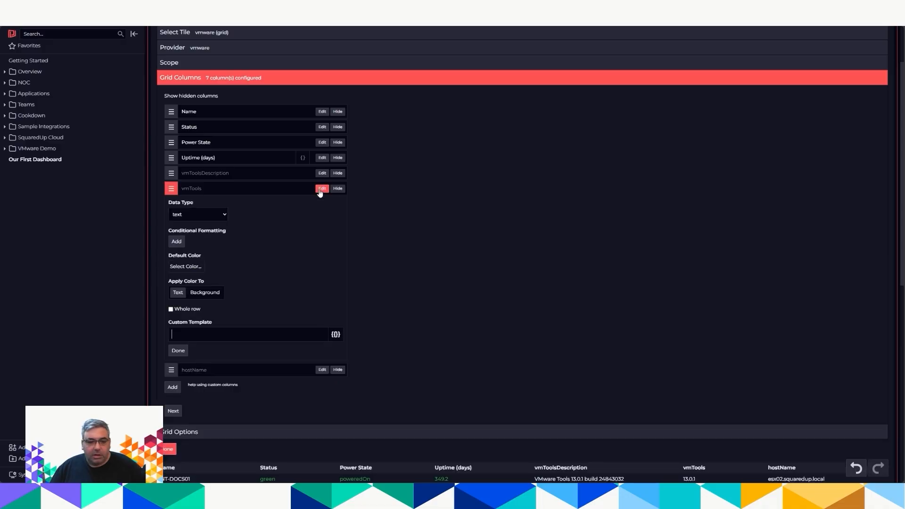
scroll(521, 319, down, 3)
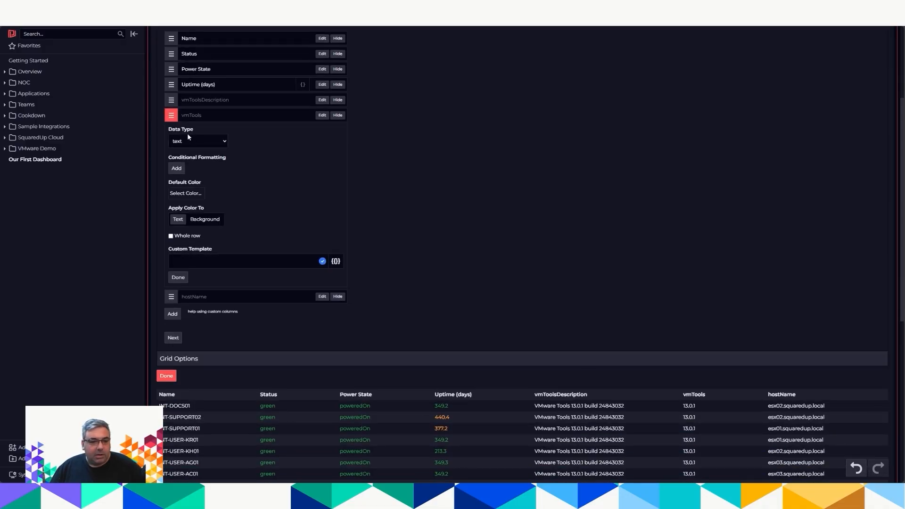
click(180, 143)
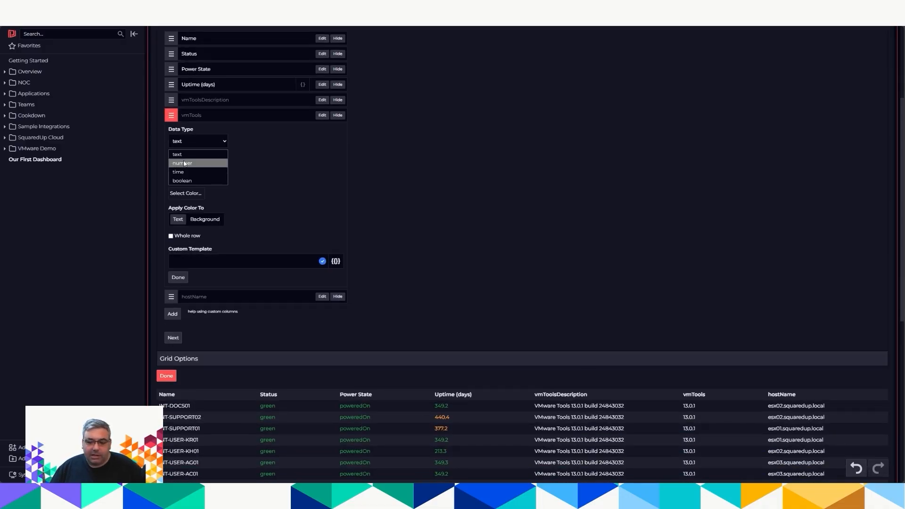
click(184, 164)
scroll(695, 418, down, 3)
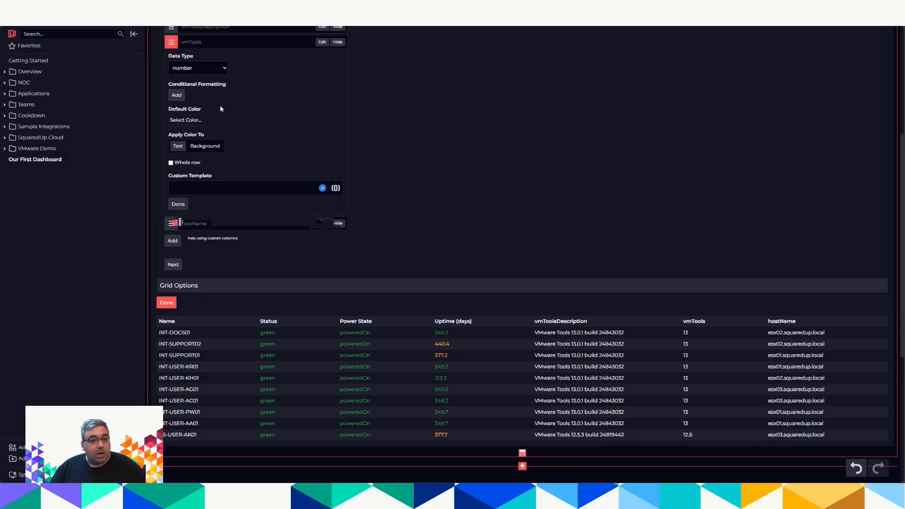
- Color the vmTools values green by default and amber under the condition {{value >= 12 && value < 13}}
click(186, 121)
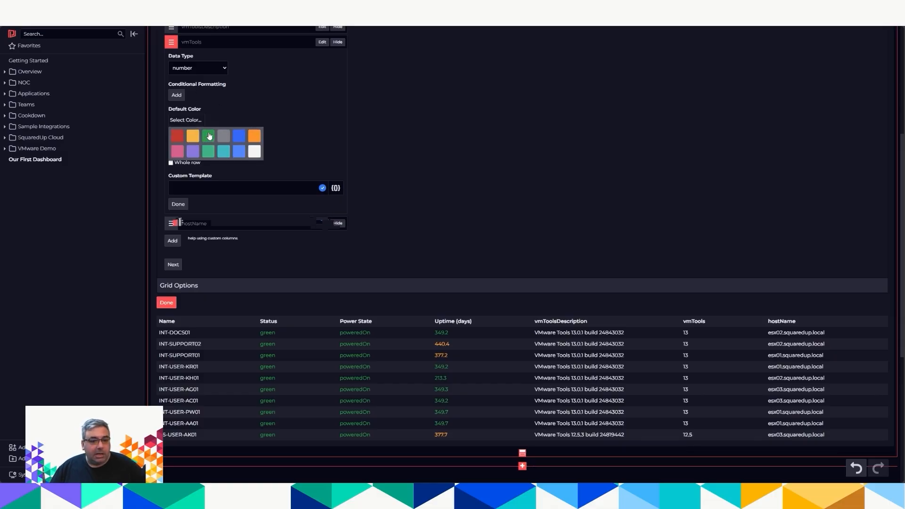
click(207, 134)
click(179, 96)
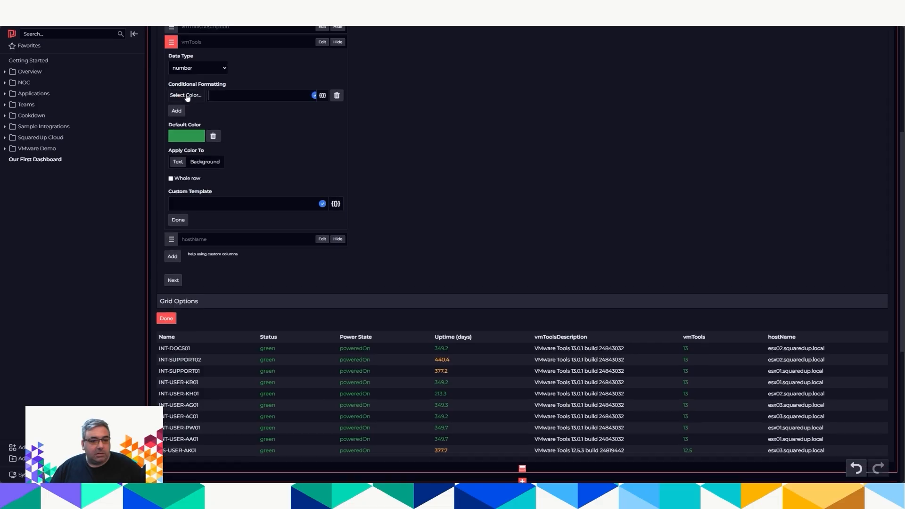
click(191, 95)
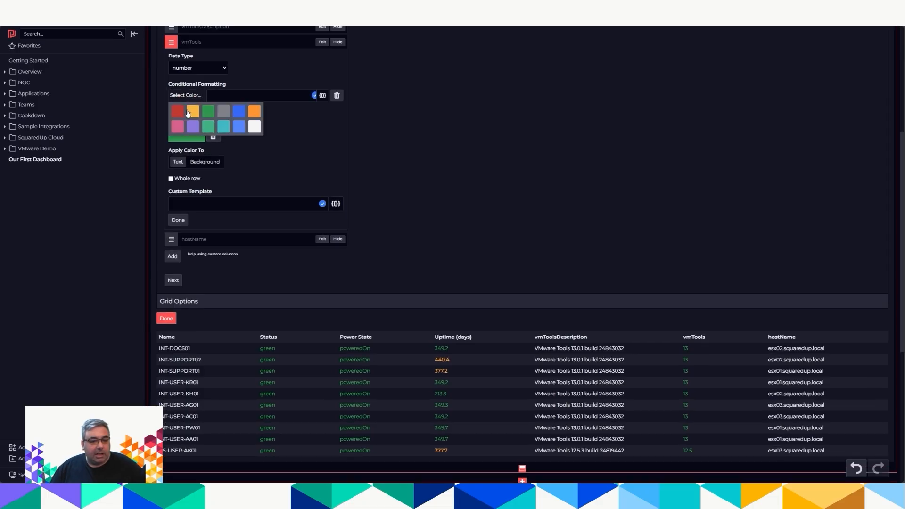
click(192, 111)
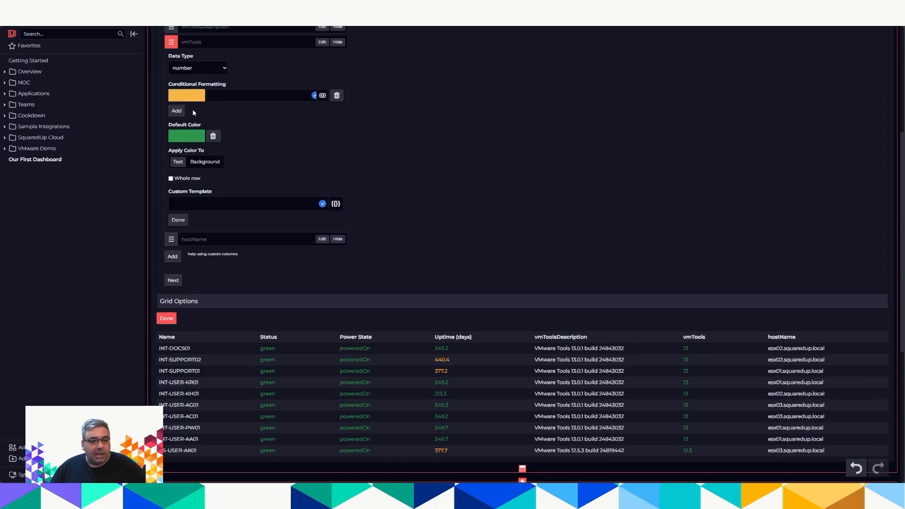
click(323, 95)
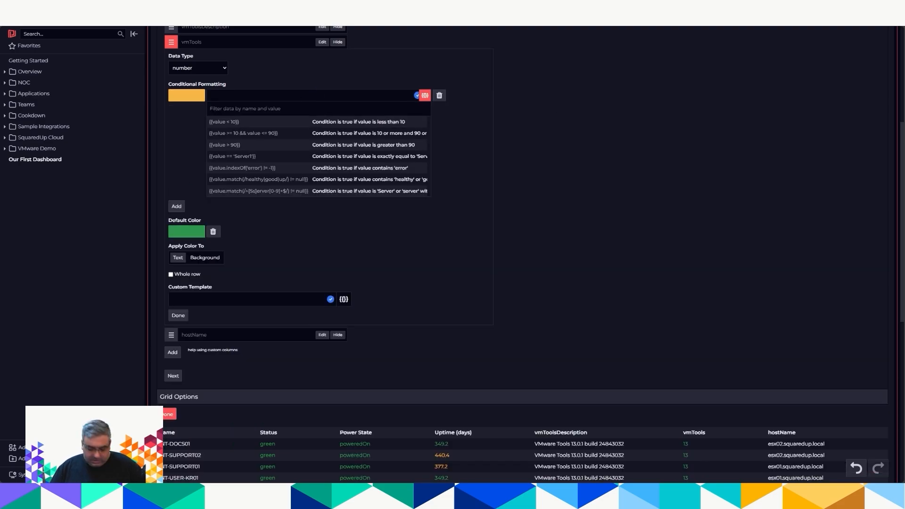
text({{value >= 12 && value < 13}})
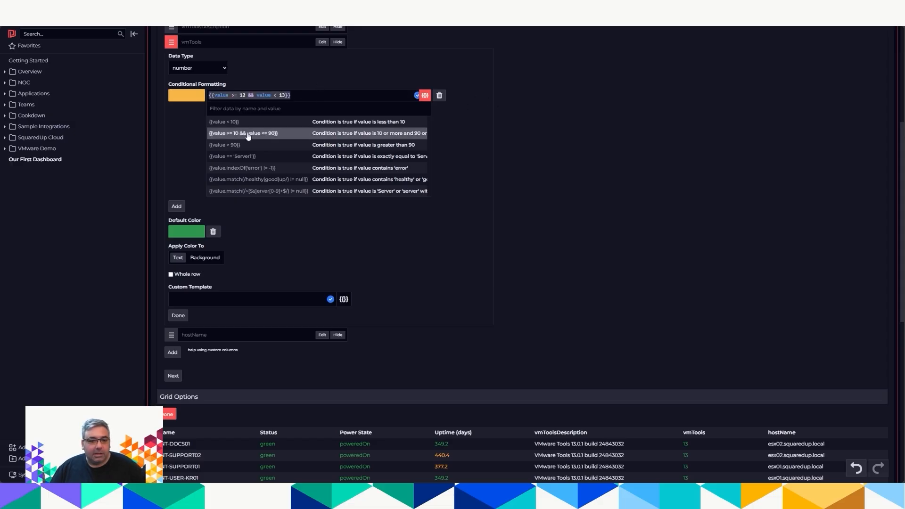
- Add a red condition {{value < 12}} to the vmTools column and finish editing the grid tile
click(176, 207)
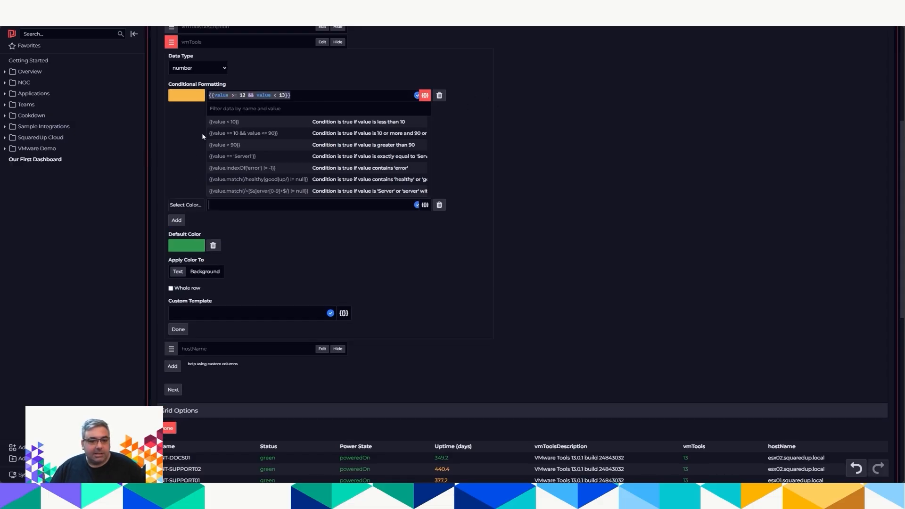
click(189, 206)
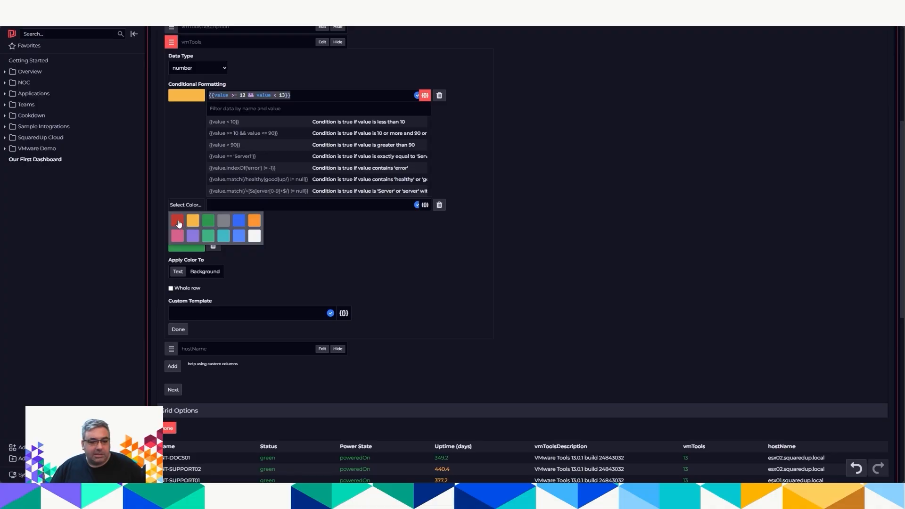
click(178, 223)
click(425, 96)
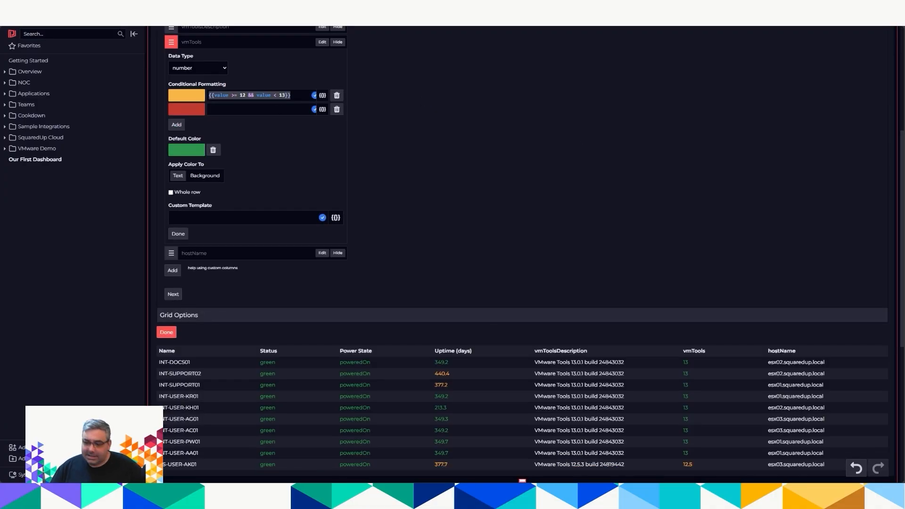
click(246, 109)
text({{value < 12}})
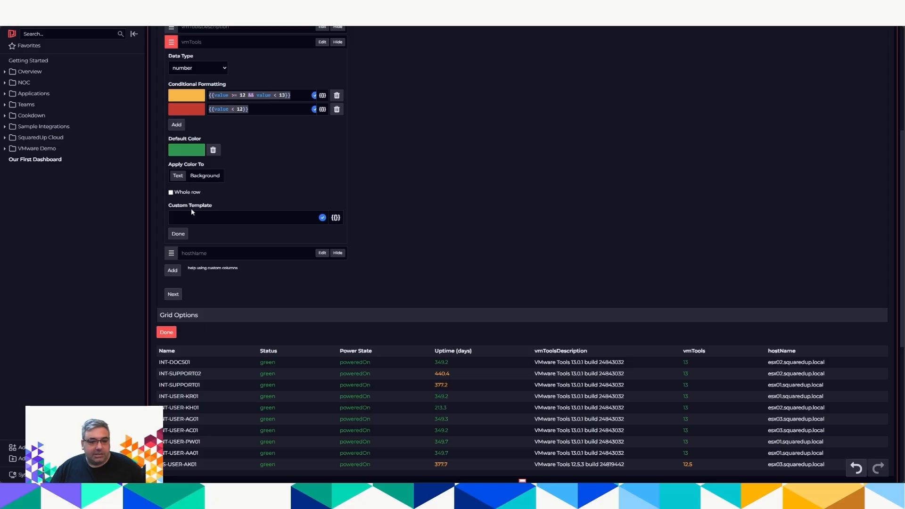
scroll(206, 140, up, 2)
click(172, 116)
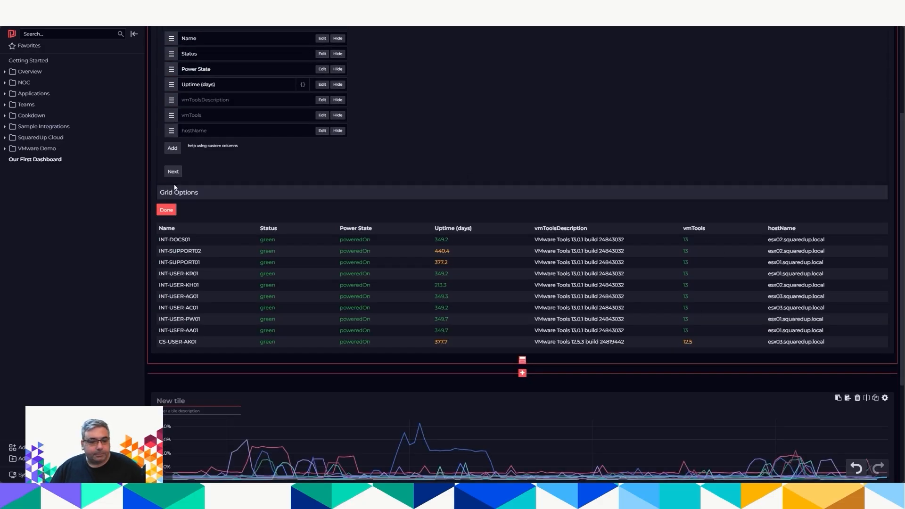
click(167, 210)
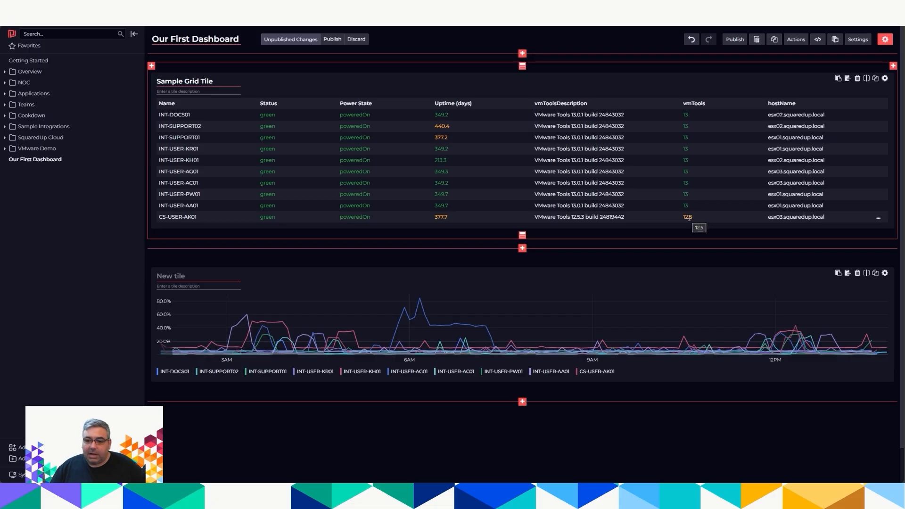
- Change the Sample Grid Tile's scope from the User VMs folder to the vm folder and review the grid
click(884, 78)
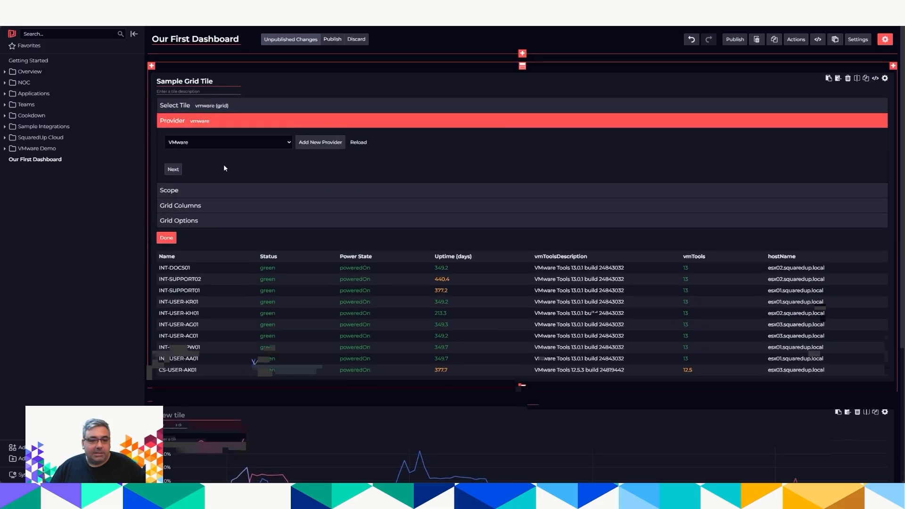
click(171, 190)
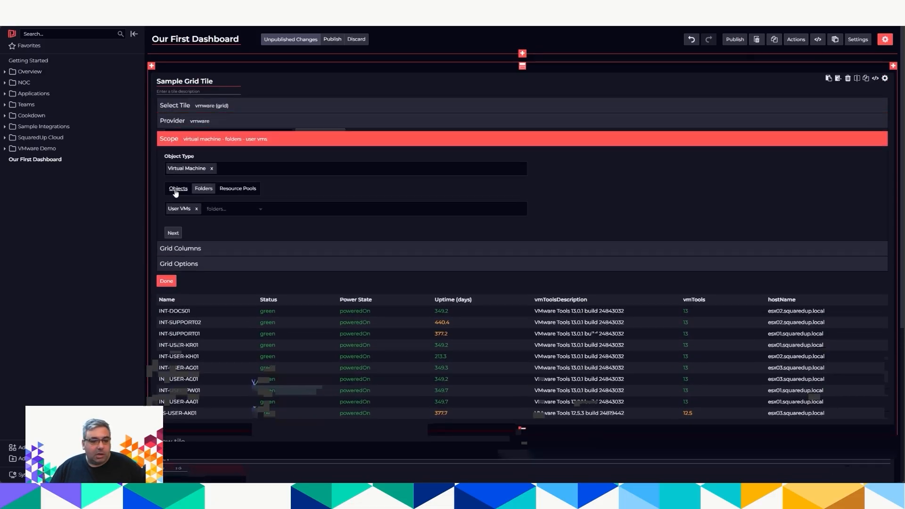
click(261, 208)
scroll(262, 245, down, 3)
click(258, 279)
click(228, 303)
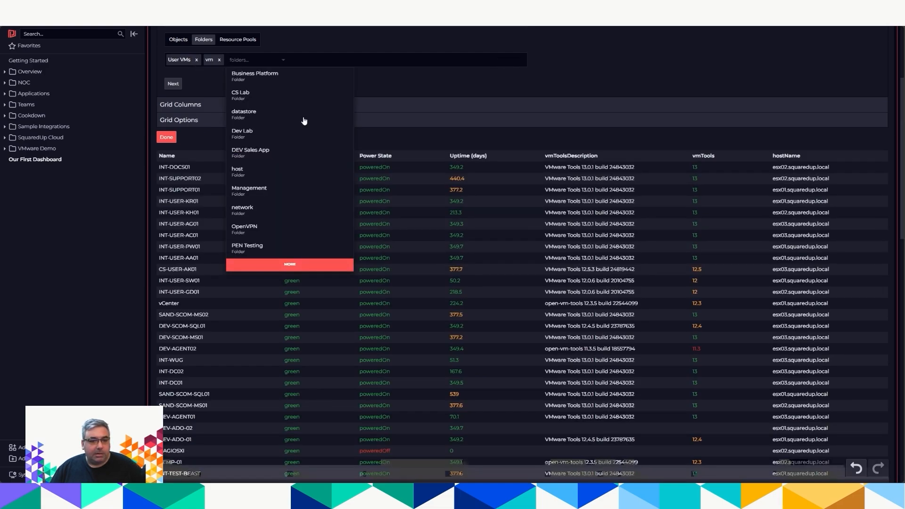
click(196, 59)
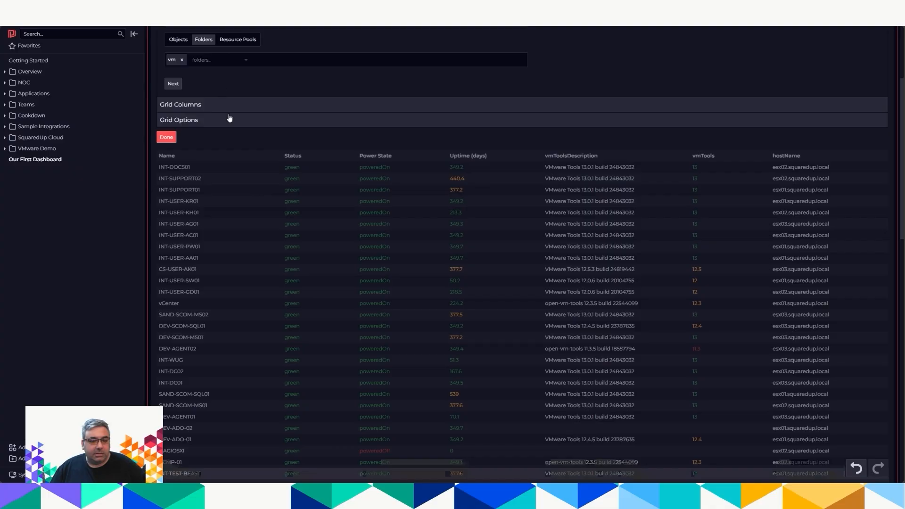
scroll(354, 228, down, 7)
scroll(353, 228, up, 7)
- Publish the dashboard and sort the Sample Grid Tile by Uptime (days) in descending order
click(337, 42)
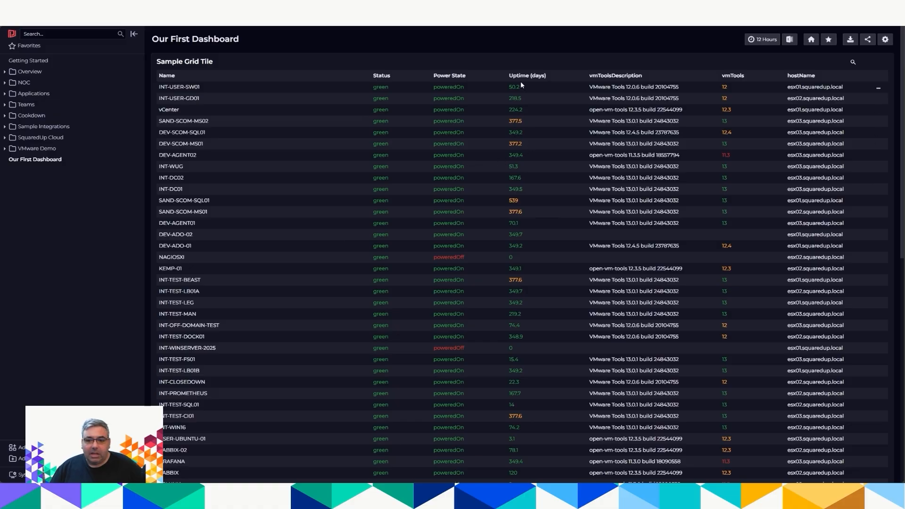
click(526, 76)
click(528, 76)
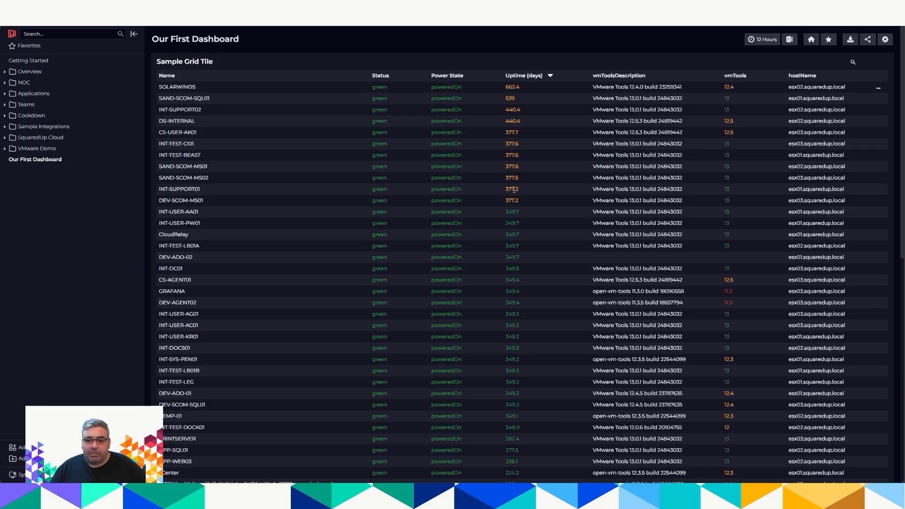
- Sort the Sample Grid Tile by Power State and by vmTools in ascending order, and review the tools versions across all VMs
click(447, 77)
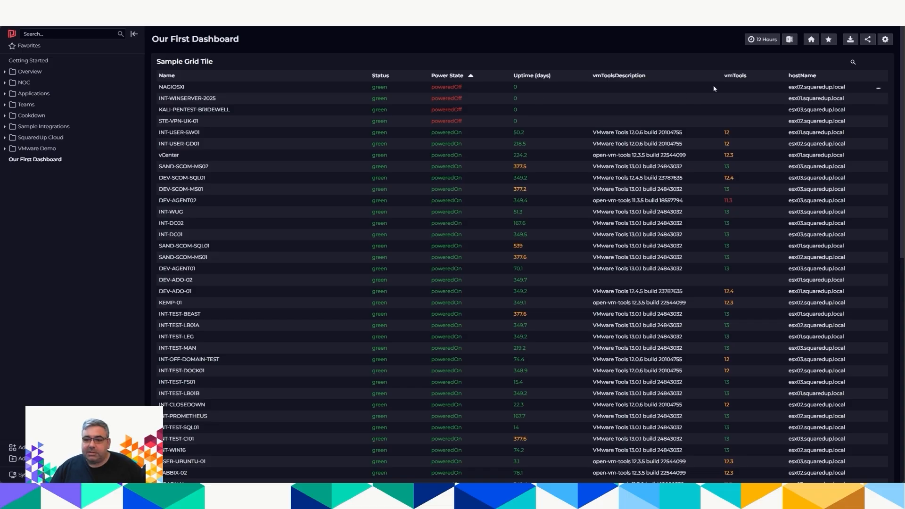
click(742, 78)
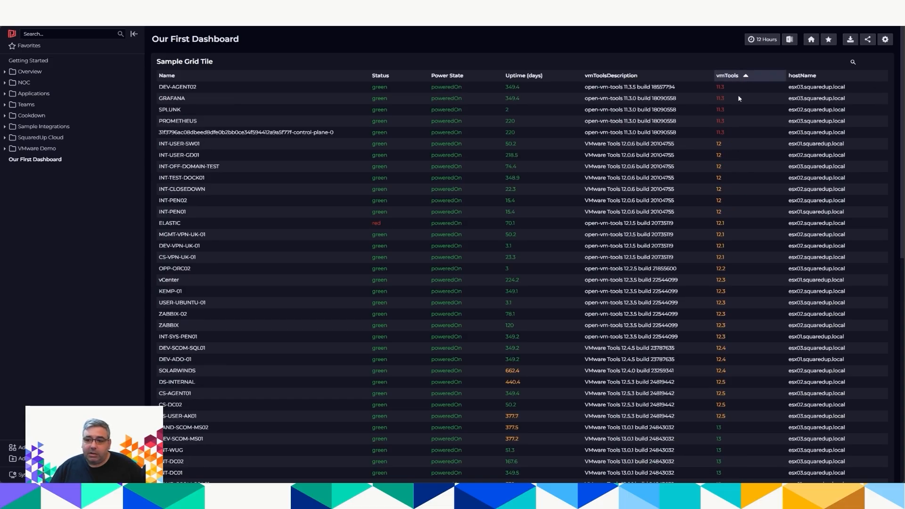
scroll(736, 213, down, 2)
scroll(723, 368, up, 2)
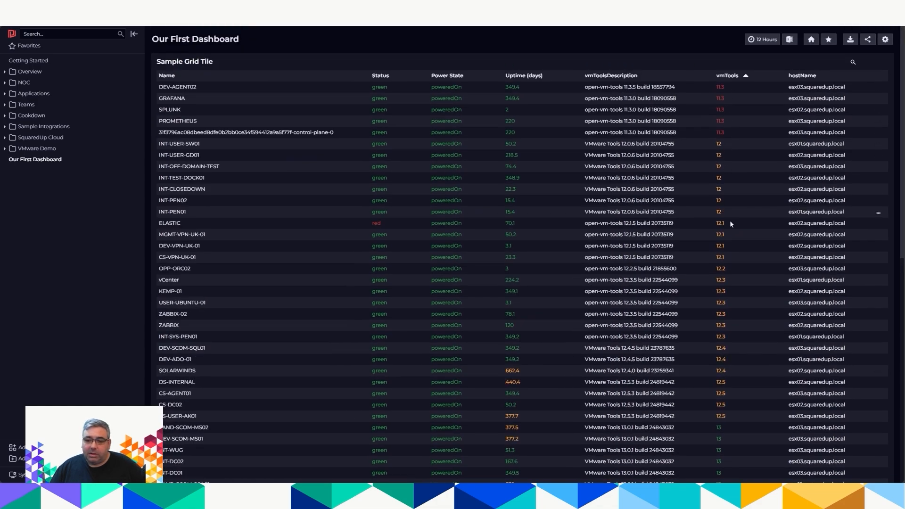
scroll(733, 296, down, 15)
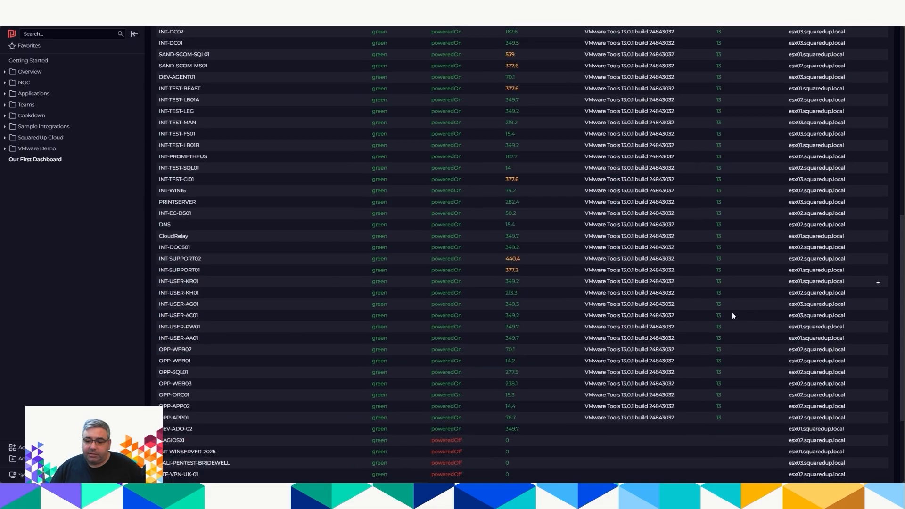
scroll(732, 312, up, 15)
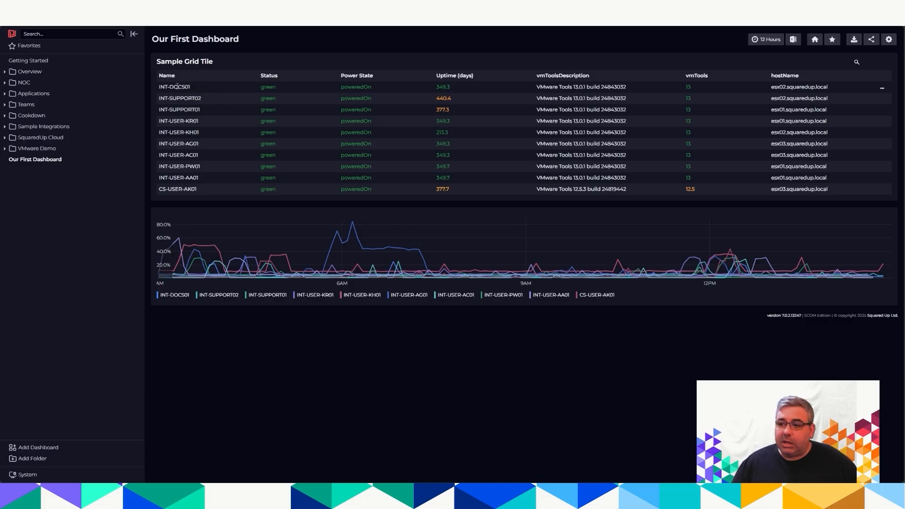
click(888, 41)
click(884, 79)
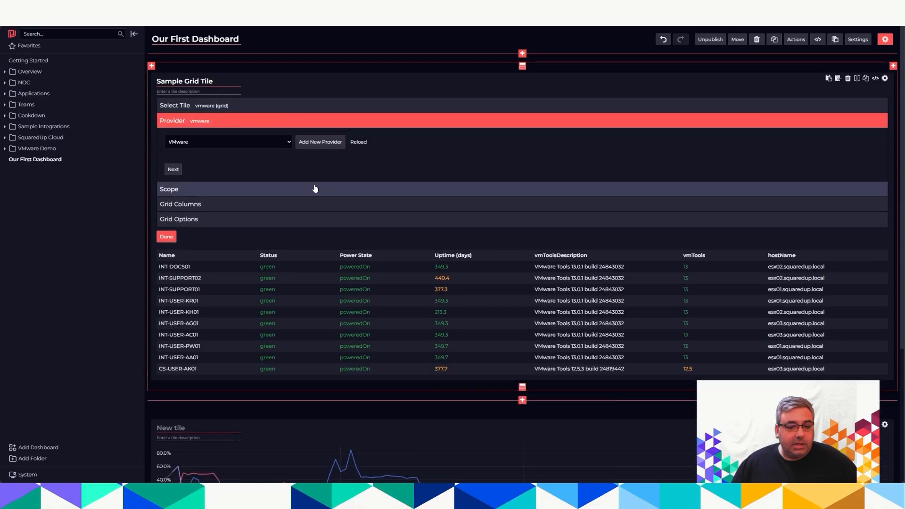
click(178, 221)
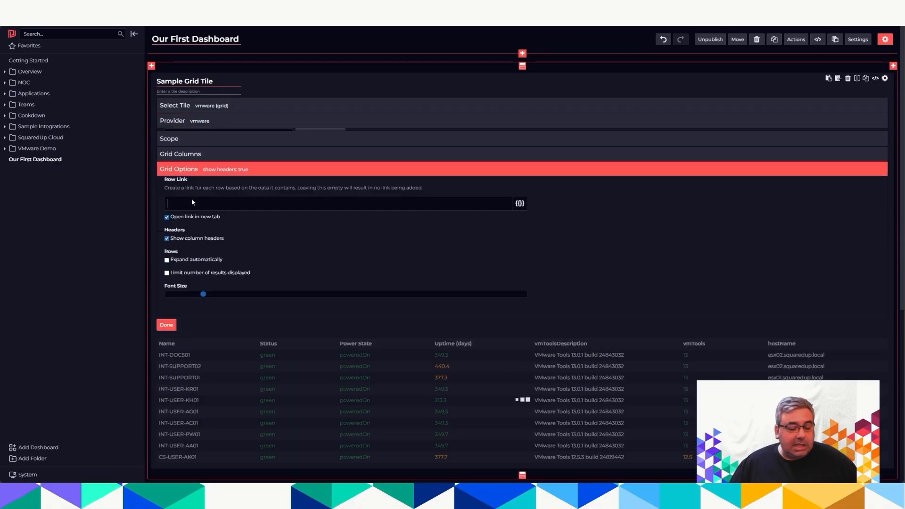
click(209, 205)
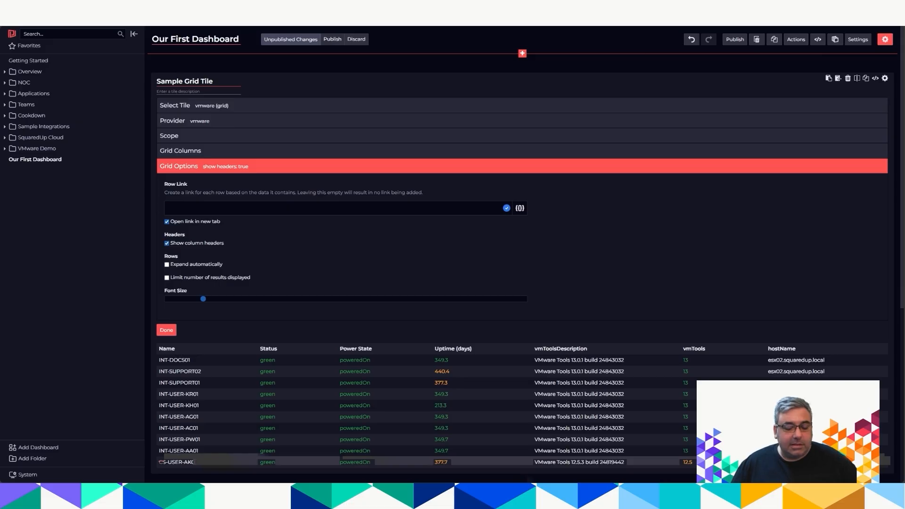
text(https://sand-scom-ms02.int.squaredup.com/Closedown64/)
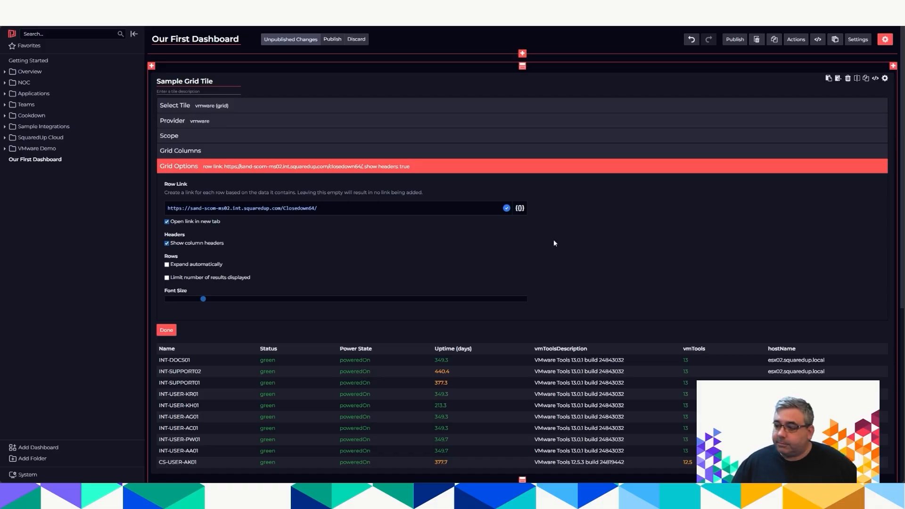
text(drilldown/scomobjects?config=)
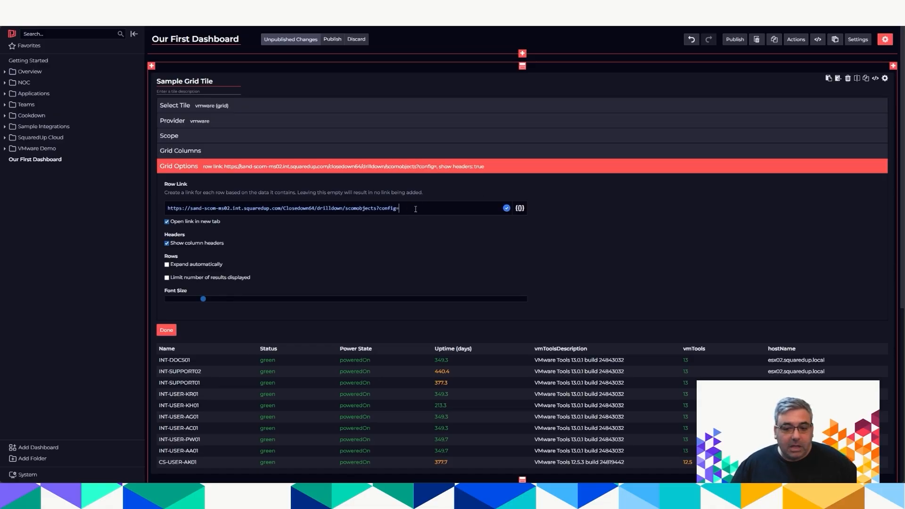
- Append {"scope":{"classId":"37492e08-4af9-e1fb-f75b-94e83ce13ad9","groupId":"","criteria":"Name LIKE '{{configName}}%'"}} to the row link and check its class ID and criteria
text({"scope":{"classId":"37492e08-4af9-e1fb-f75b-94e83ce13ad9","groupId":"","criteria":"Name LIKE '{{configName}}%'"}})
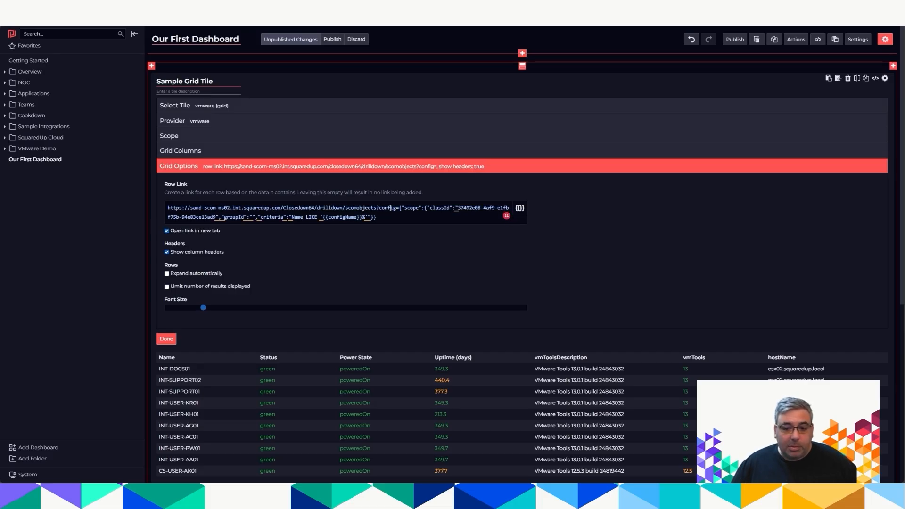
drag(456, 208, 497, 209)
key(ctrl+shift+Right)
key(ctrl+shift+Right)
key(ctrl+shift+Right)
key(ctrl+shift+Right)
key(ctrl+shift+Right)
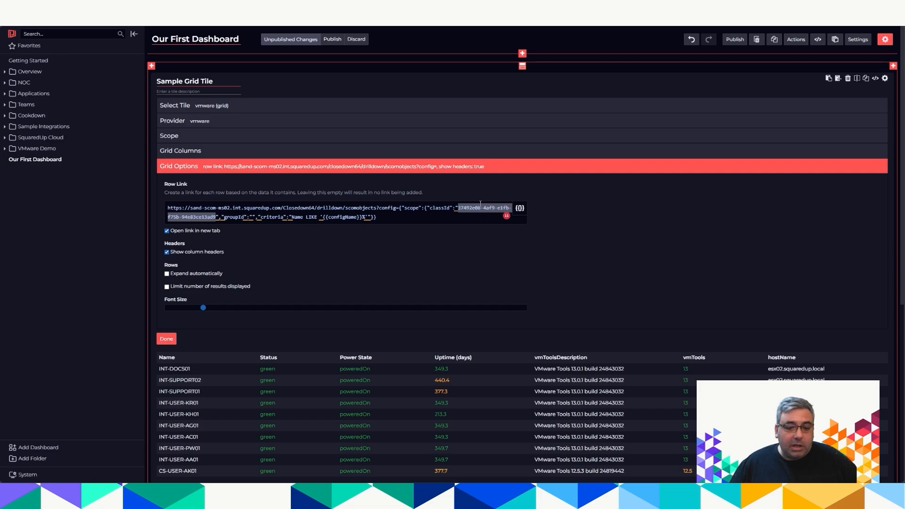
key(Right)
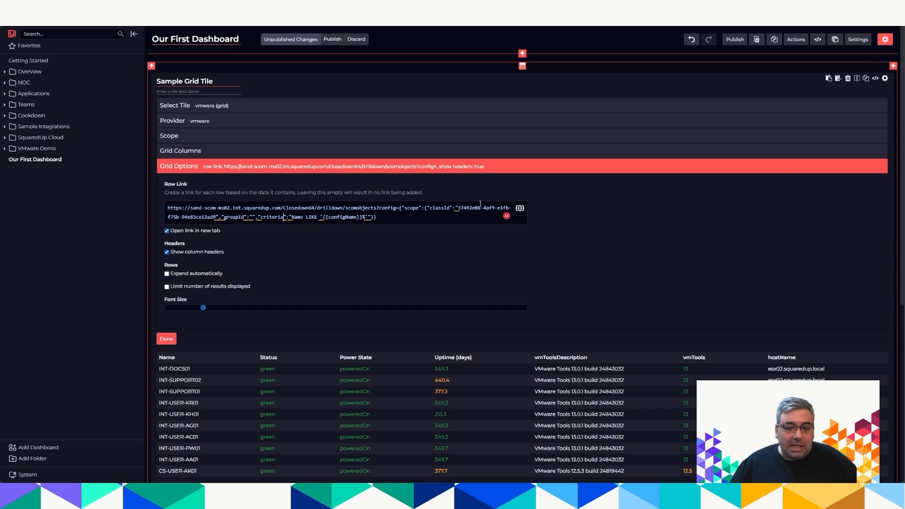
key(Right)
key(Right)
key(Right)
key(Right)
key(Right)
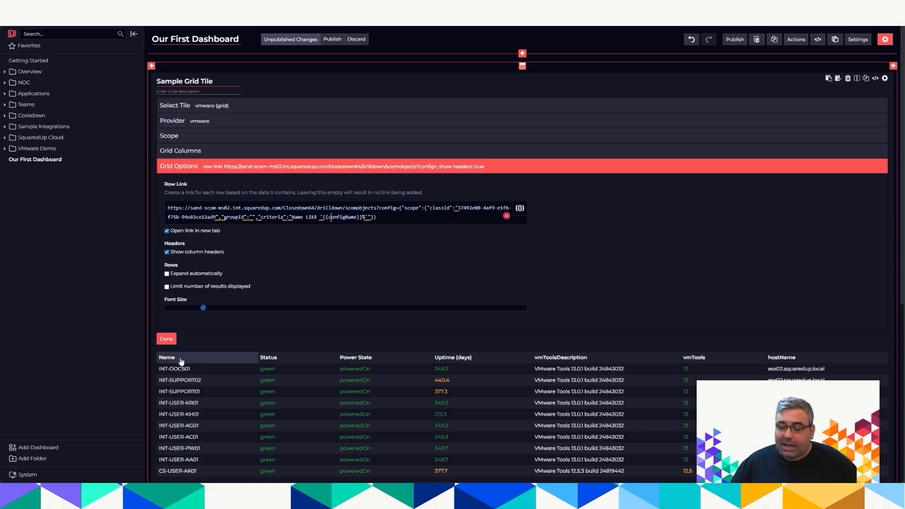
click(399, 208)
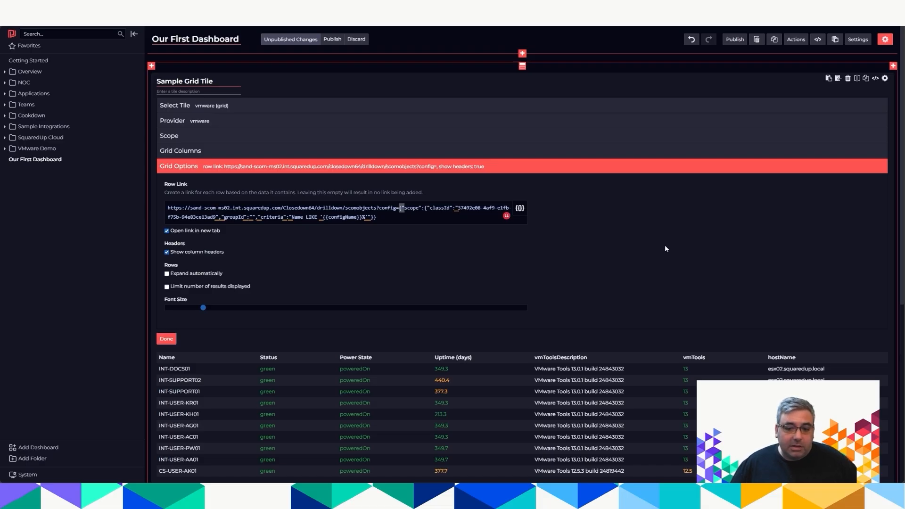
key(Right)
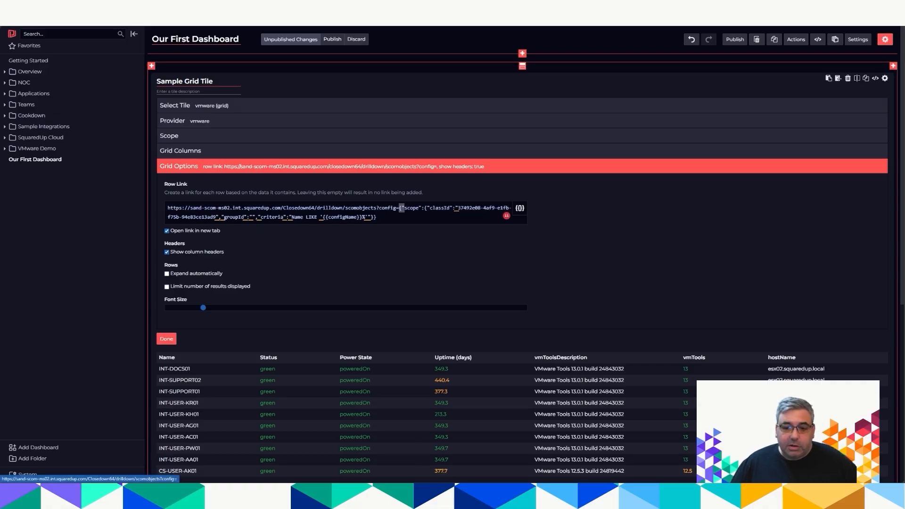
- Switch to Notepad and review the URL encodings for braces, quotes, colon, comma, percent sign, apostrophe and space
key(alt+Tab)
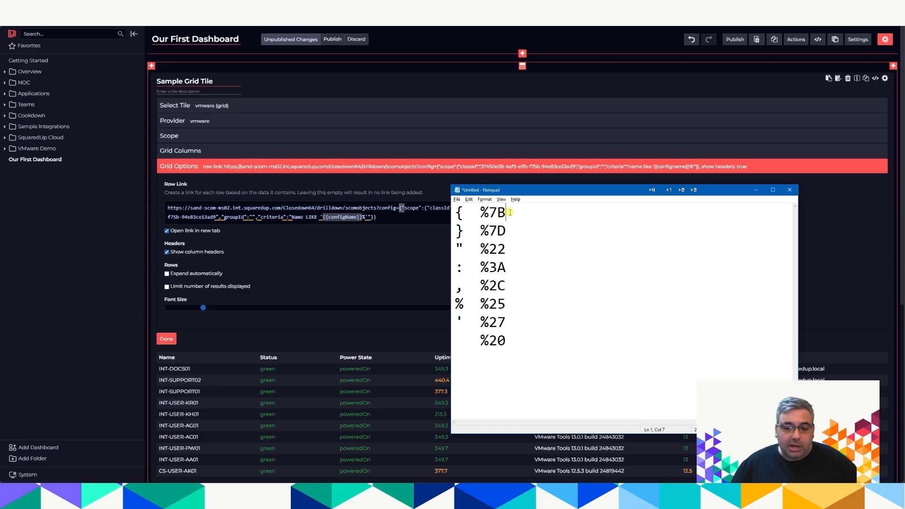
key(shift+Right)
key(End)
key(shift+Left)
key(shift+Left)
key(shift+Left)
key(Down)
key(Home)
key(shift+Right)
key(End)
key(shift+Left)
key(shift+Left)
key(shift+Left)
key(Left)
key(Down)
key(Down)
key(Down)
key(Down)
key(Down)
key(Down)
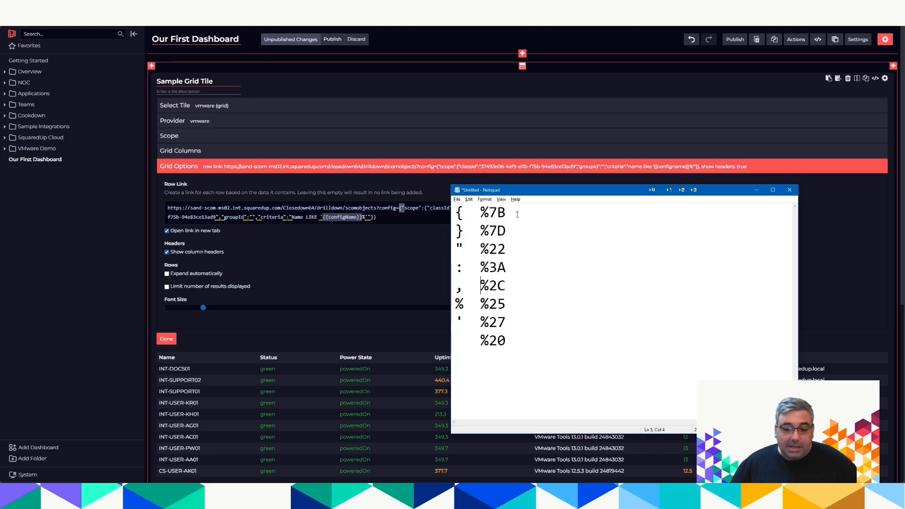
key(Home)
key(shift+Right)
key(End)
key(shift+Left)
key(shift+Left)
key(shift+Left)
key(Right)
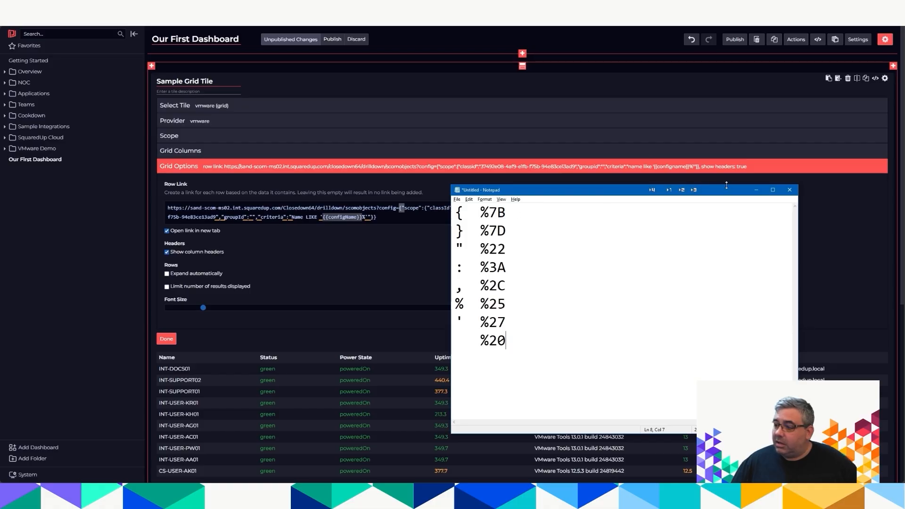
click(756, 191)
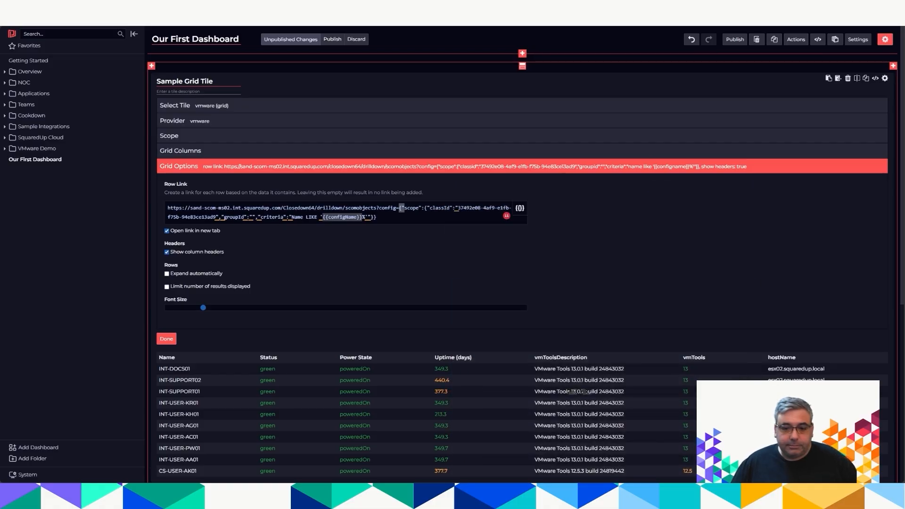
- Replace the JSON after config= in the row link with its URL-encoded form, leaving the {{configName}} placeholder unencoded
click(400, 211)
key(ctrl+shift+End)
text(%7B%22scope%22%3A%7B%22classId%22%3A%2237492e08-4af9-e1fb-f75b-94e83ce13ad9%22%2C%22groupId%22%3A%22%22%2C%22criteria%22%3A%22Name%20LIKE%20%27{{configName}}%25%27%22%7D%7D)
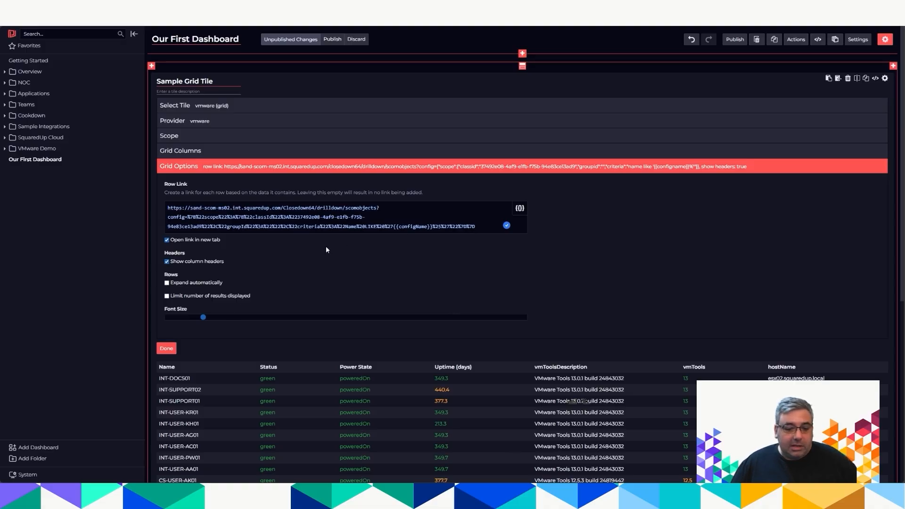
- Finish editing the grid tile, publish the dashboard and test the row link by drilling down from INT-SUPPORT02
click(167, 349)
click(331, 40)
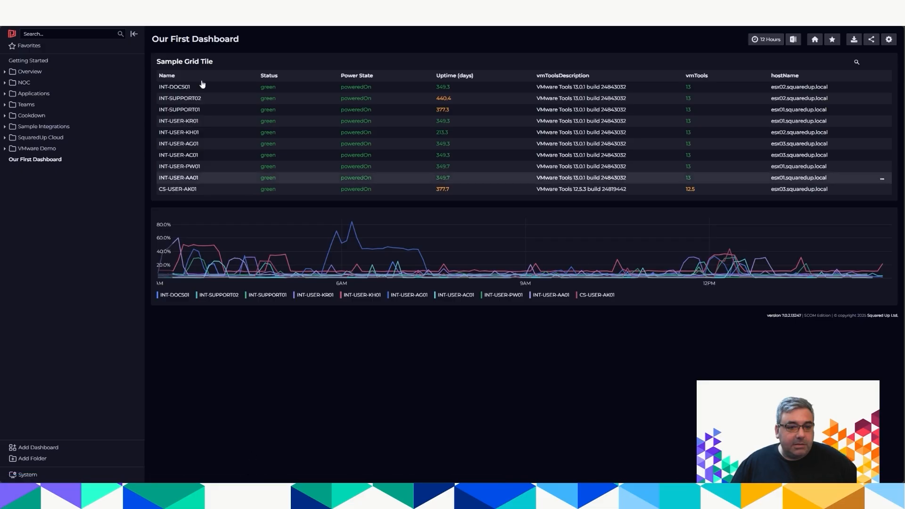
click(182, 99)
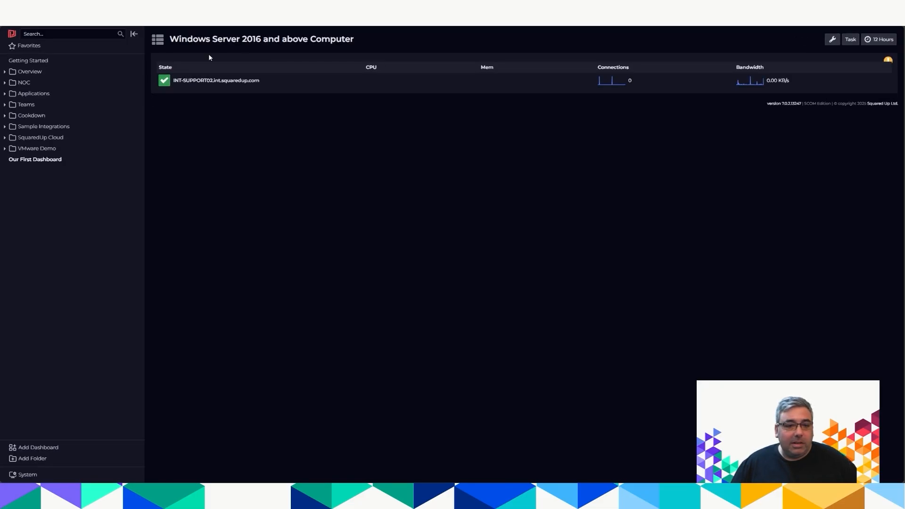
click(191, 81)
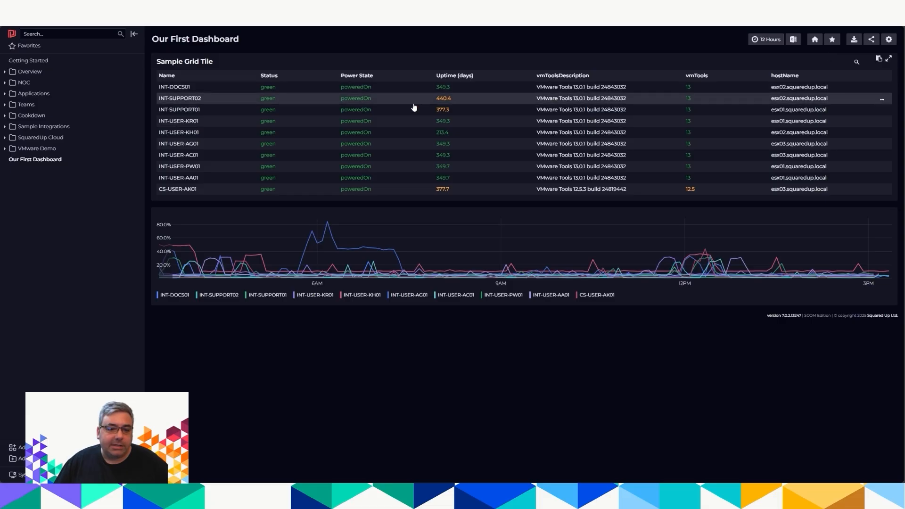
- Duplicate the Sample Grid Tile on the dashboard and change the copy's tile type to VMware (Donut)
click(889, 40)
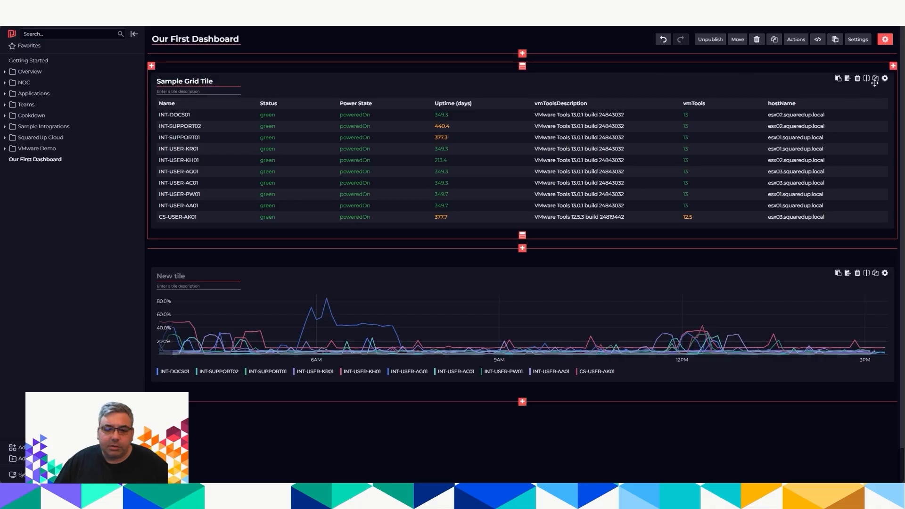
click(876, 78)
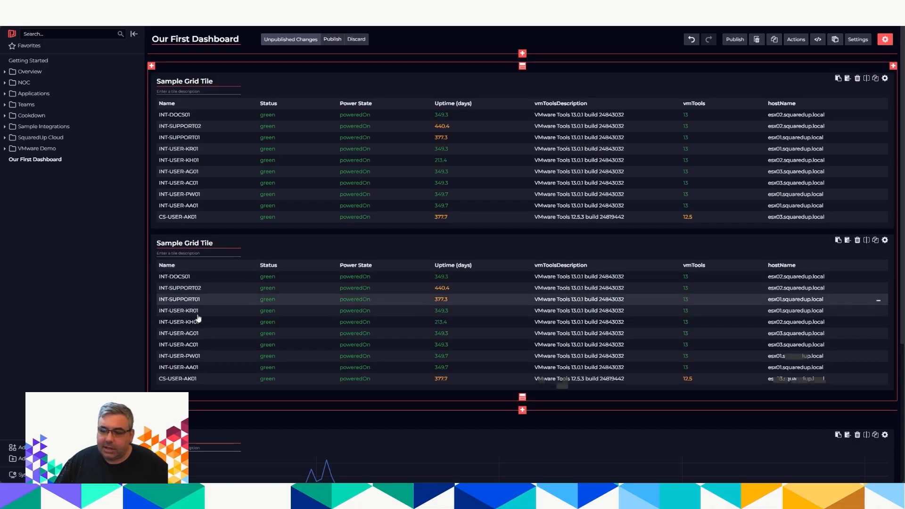
click(876, 241)
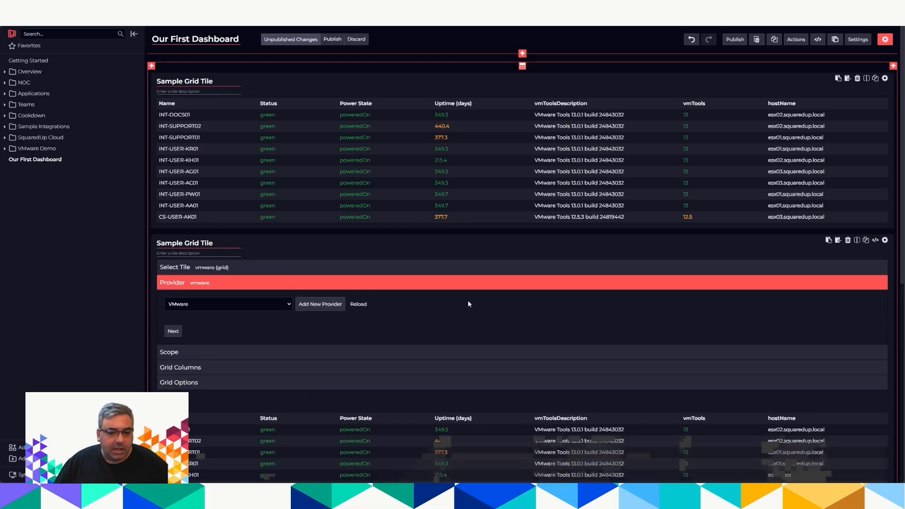
click(173, 268)
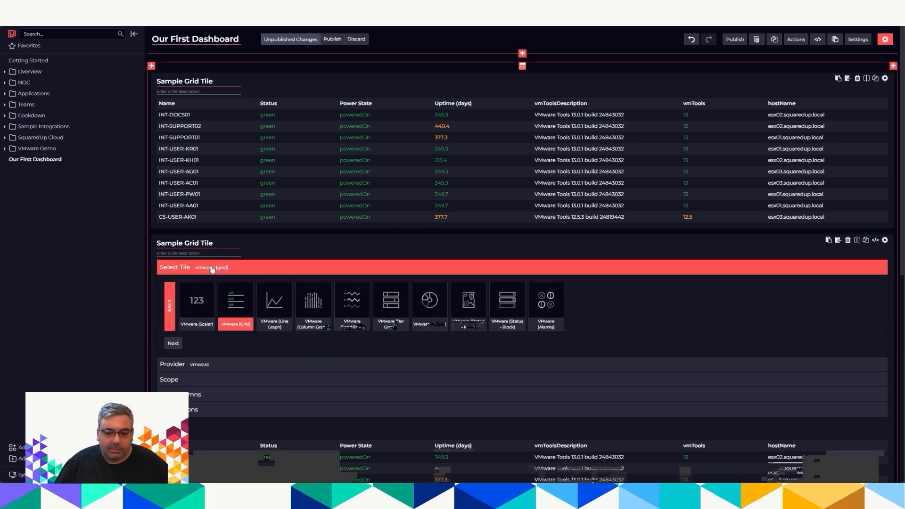
click(431, 304)
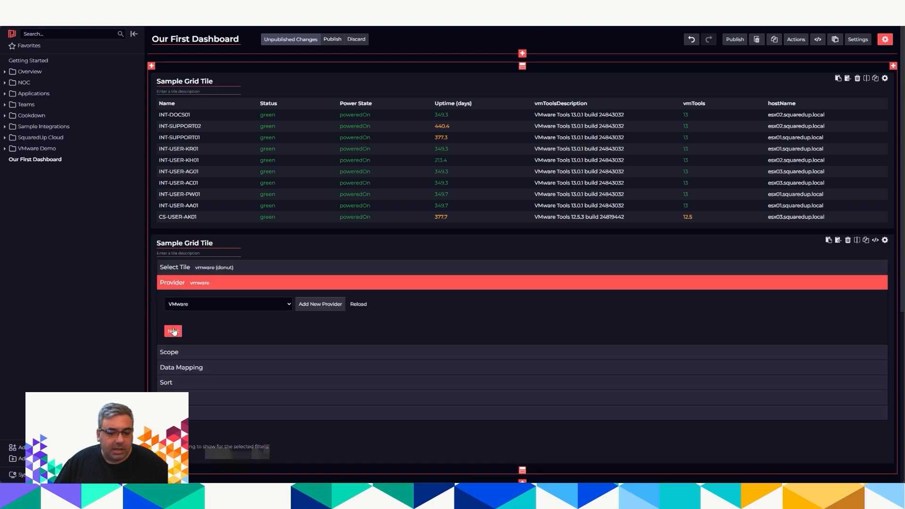
- Keep the VMware provider for the donut tile and change its scope from the User VMs folder to the vm folder
click(173, 331)
scroll(235, 316, down, 2)
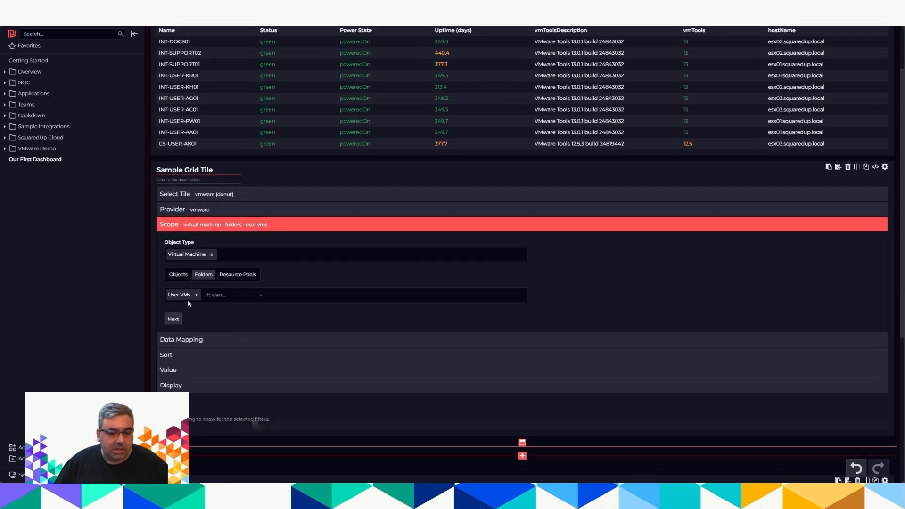
click(196, 295)
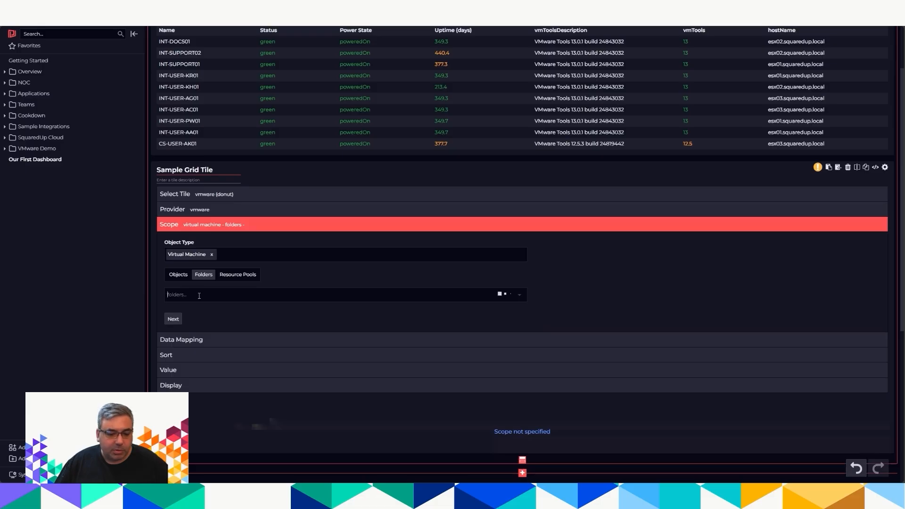
scroll(198, 400, down, 5)
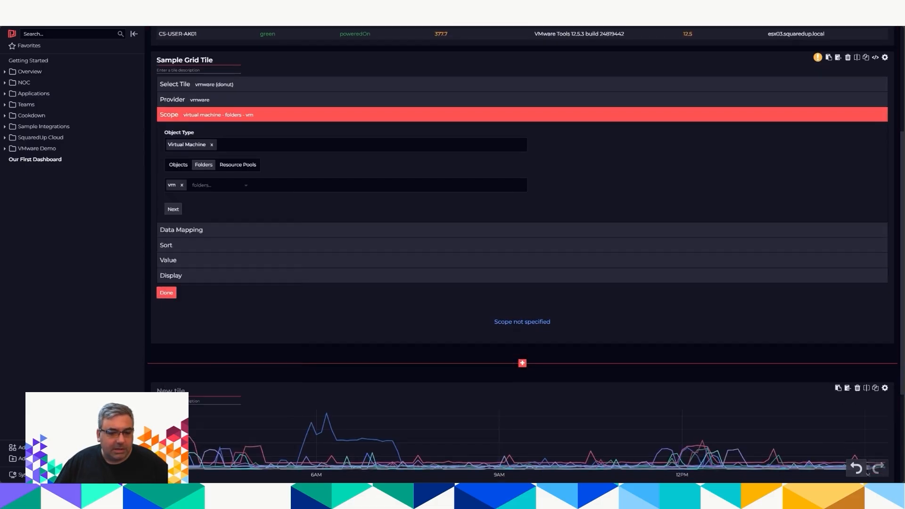
click(197, 429)
click(158, 190)
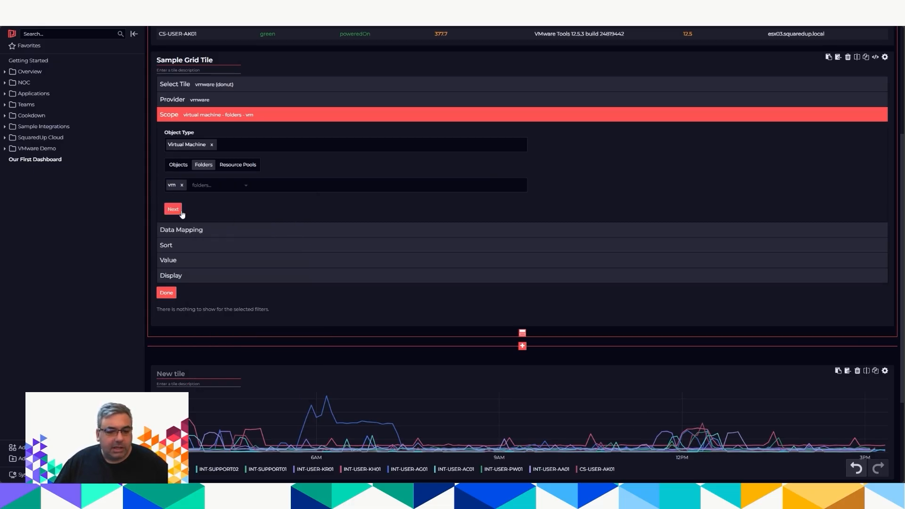
- Set the donut tile's data aggregation to Count, grouped by {{properties.vmToolsDescription}}
click(173, 209)
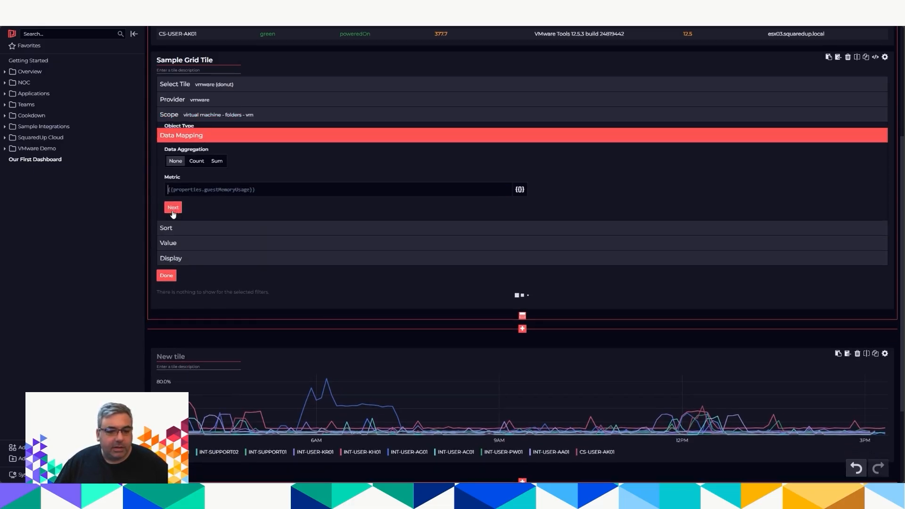
click(197, 160)
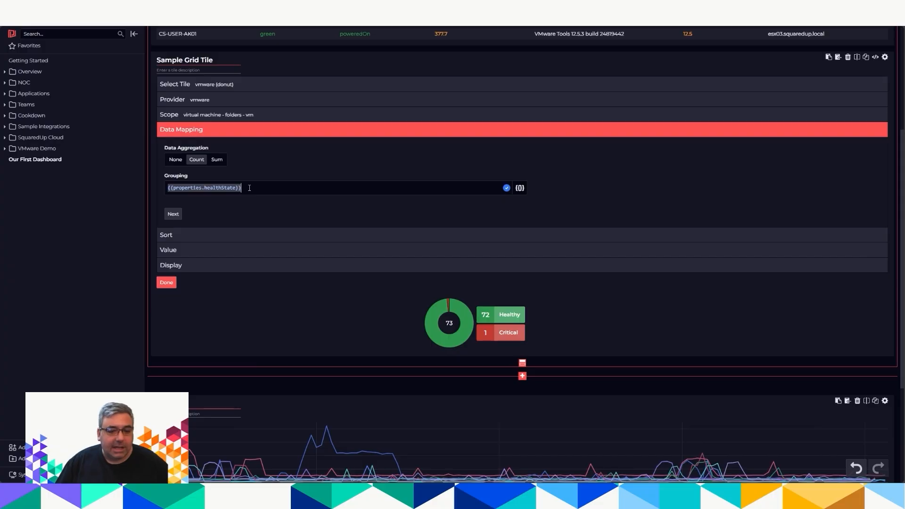
key(BackSpace)
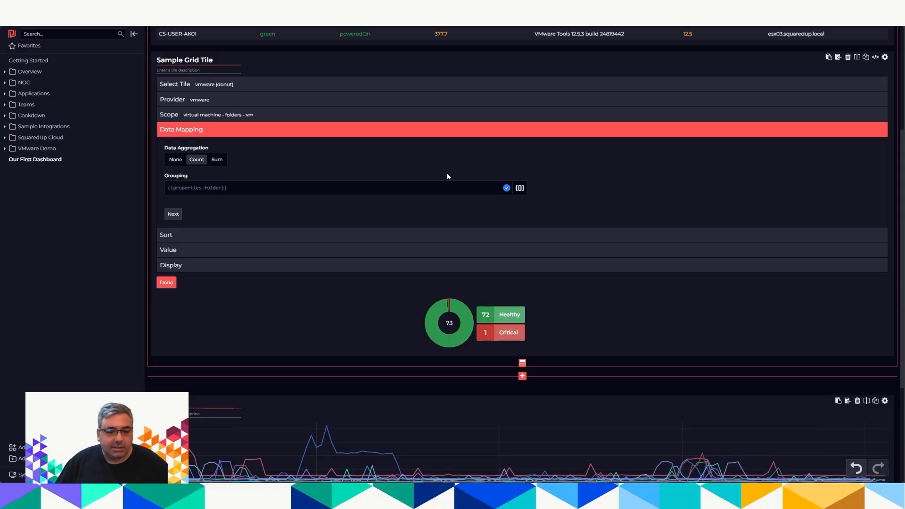
click(519, 188)
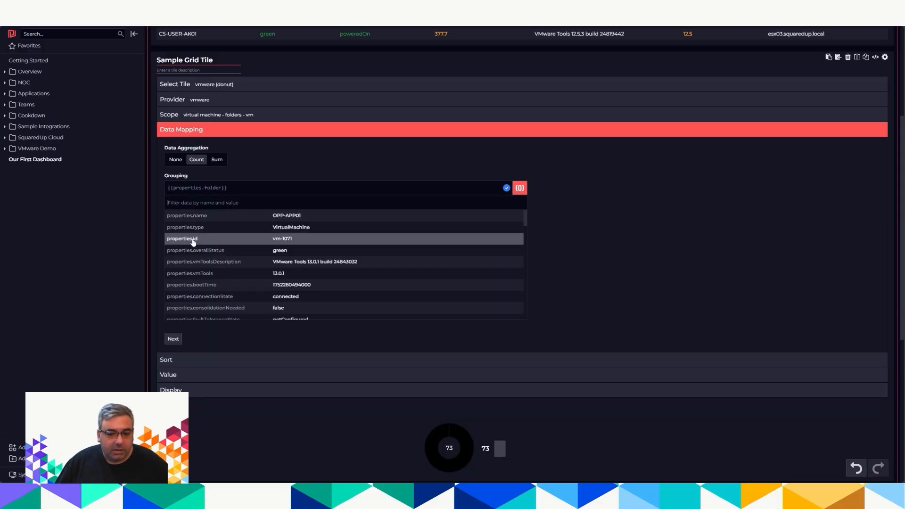
click(189, 264)
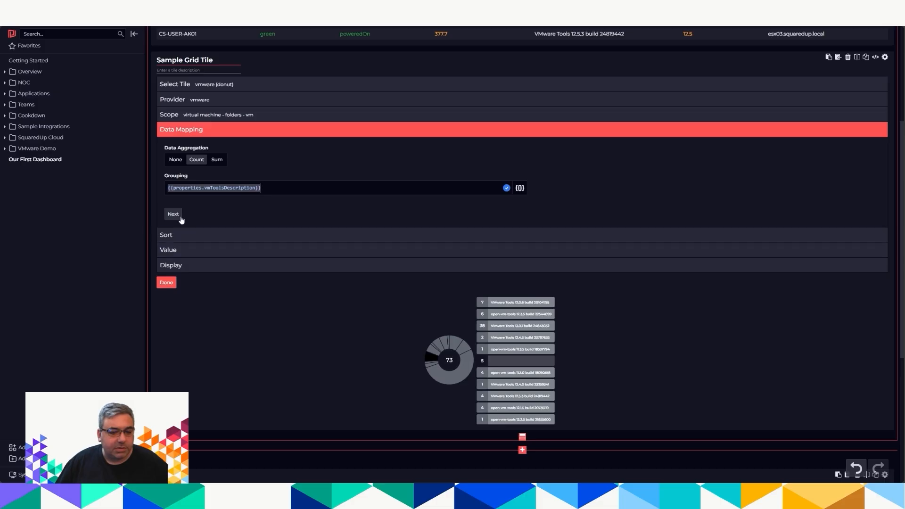
- Sort the donut by label in ascending order, apply the General color palette and finish editing the tile
click(173, 215)
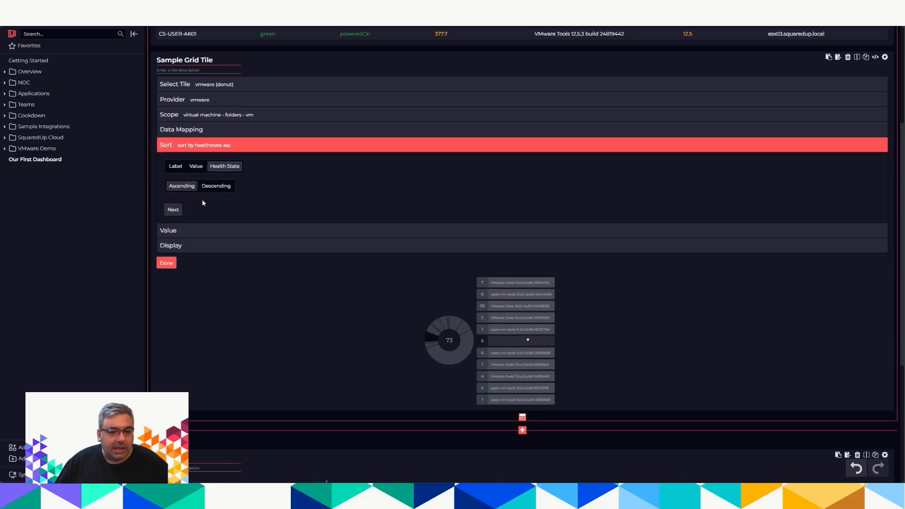
click(175, 167)
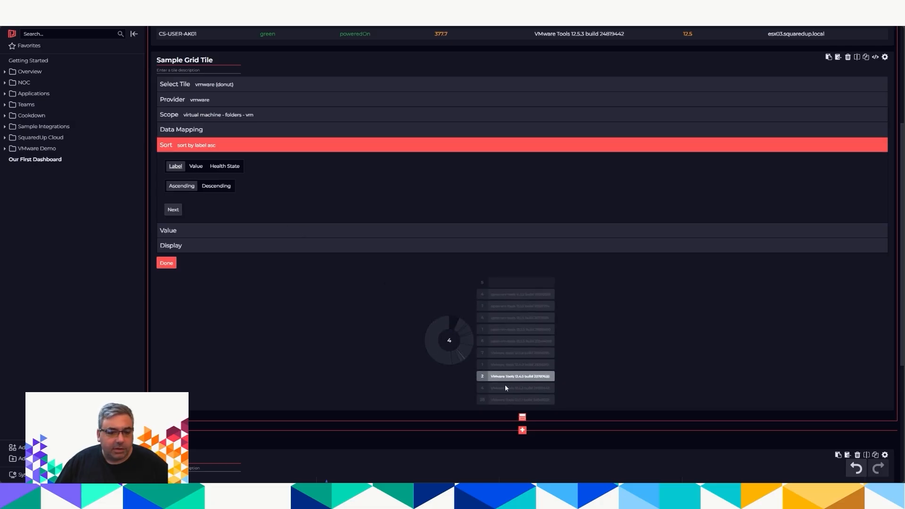
click(178, 212)
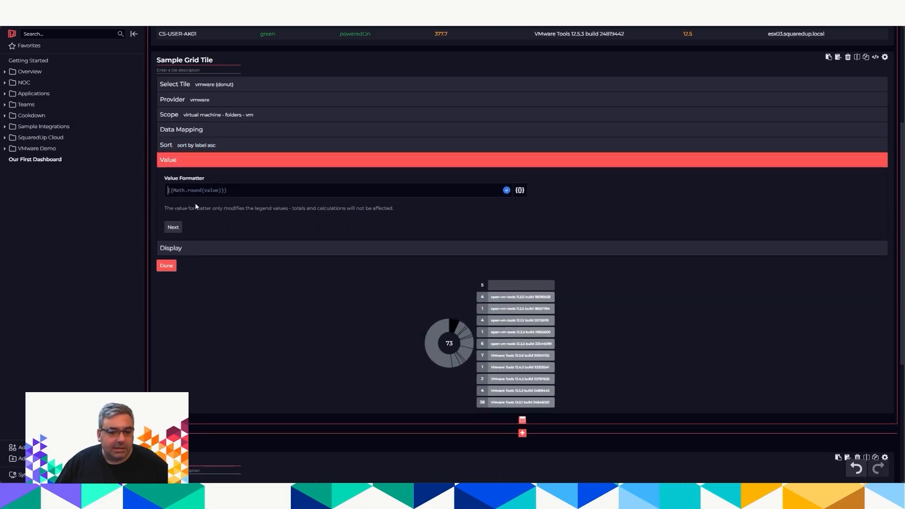
click(175, 228)
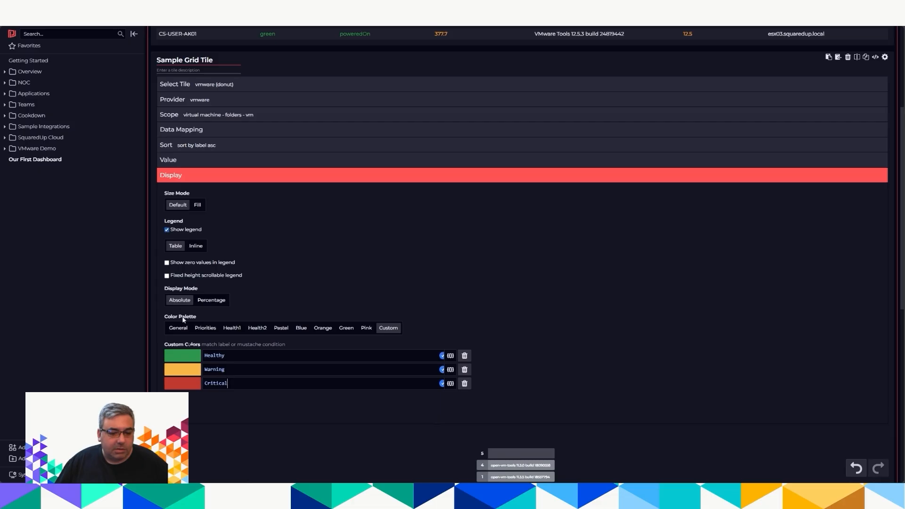
click(179, 328)
scroll(231, 351, down, 3)
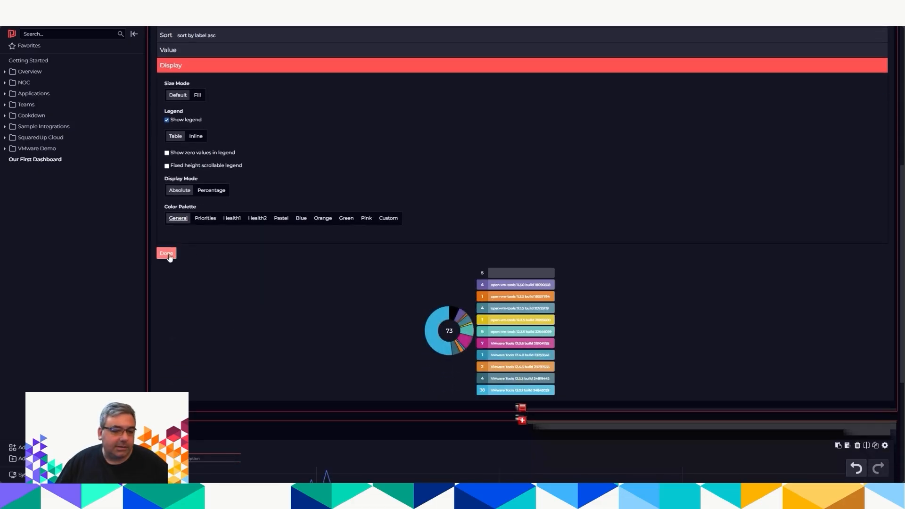
click(167, 254)
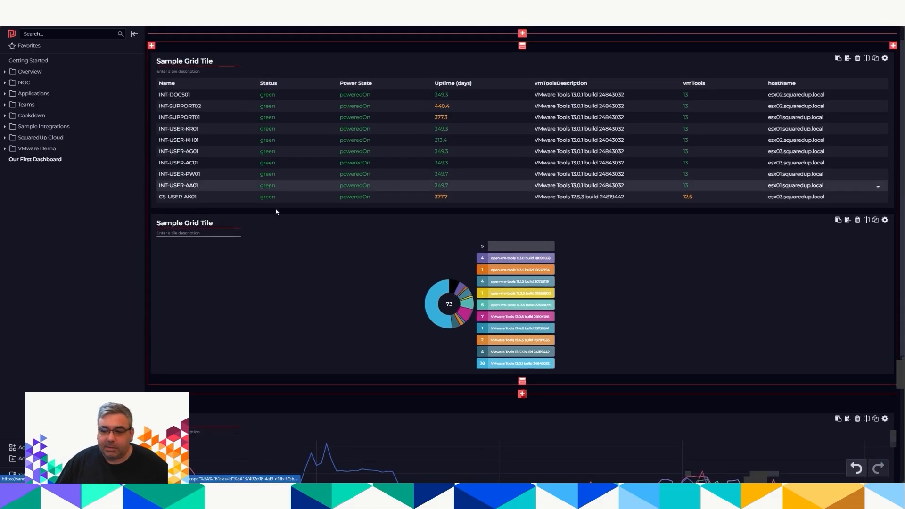
- Split the donut tile's row into two columns, place a duplicate of the donut in the new column and delete the empty tile there
click(867, 221)
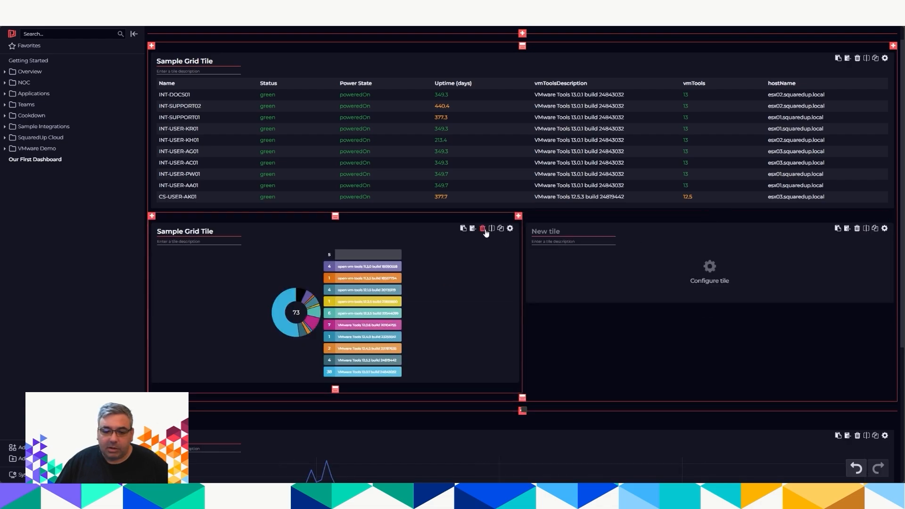
click(501, 229)
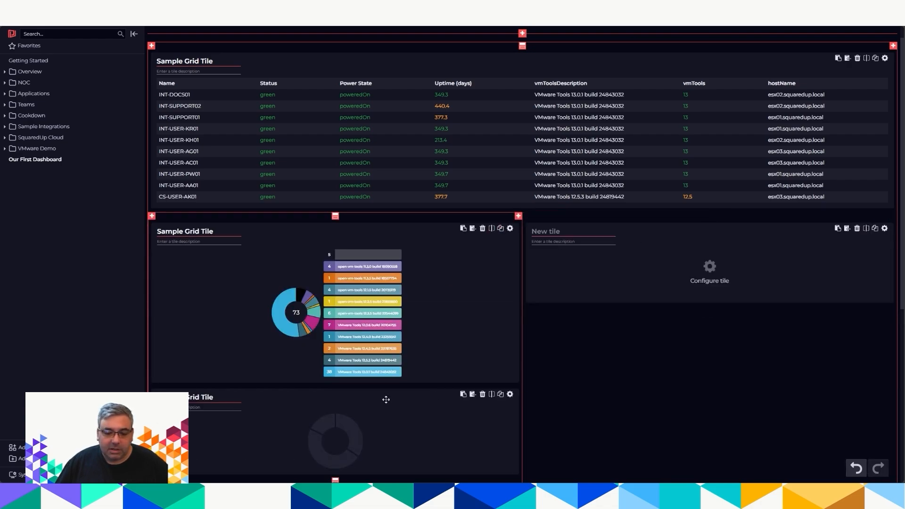
mouse_move(363, 398)
mouse_down()
mouse_move(462, 390)
mouse_move(577, 295)
mouse_move(586, 244)
mouse_move(593, 266)
mouse_up()
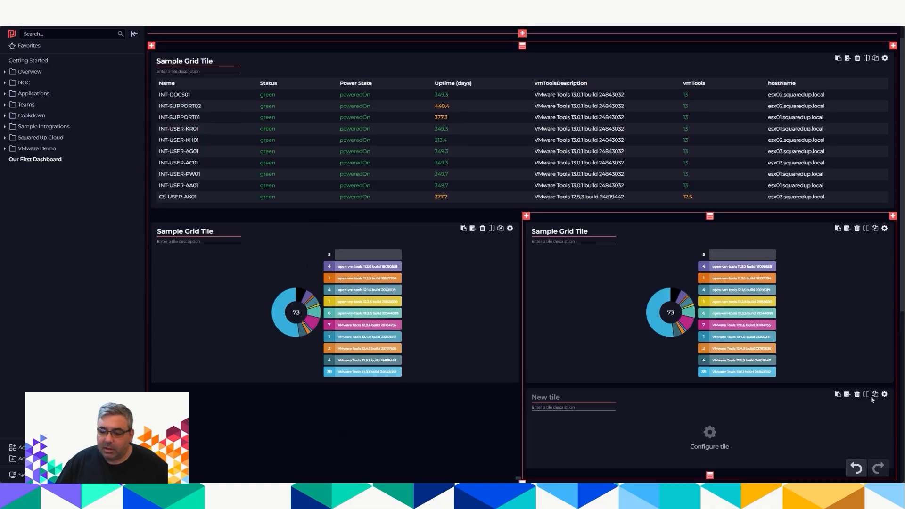
click(857, 395)
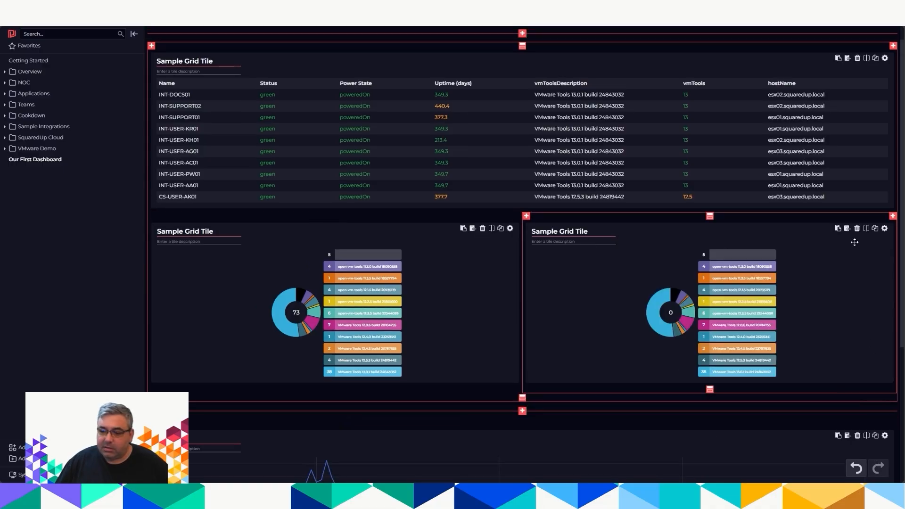
- Change the grouping of the duplicated donut tile to properties.hostName, keeping the Count aggregation, and finish editing it
click(884, 229)
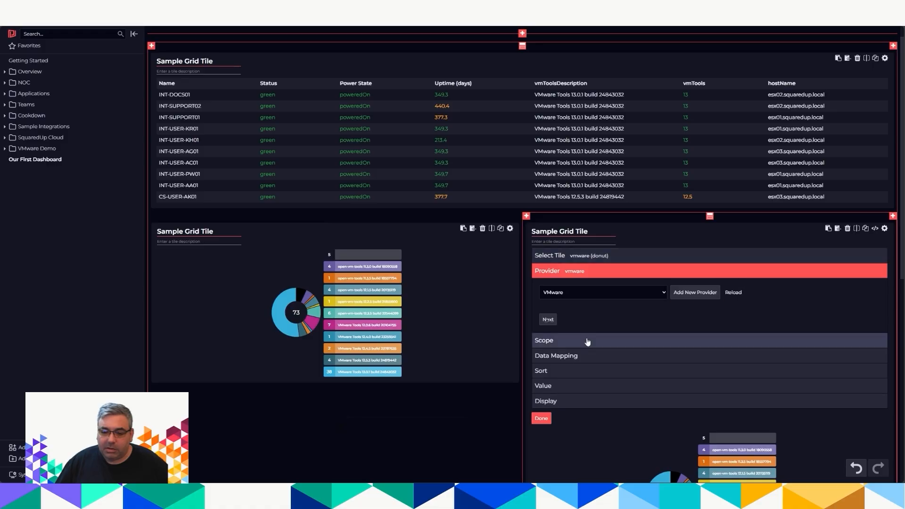
click(564, 355)
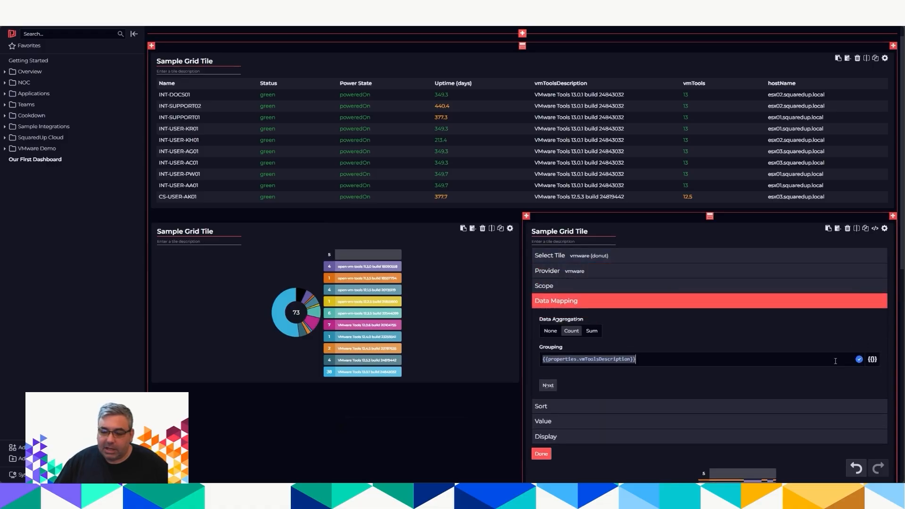
key(BackSpace)
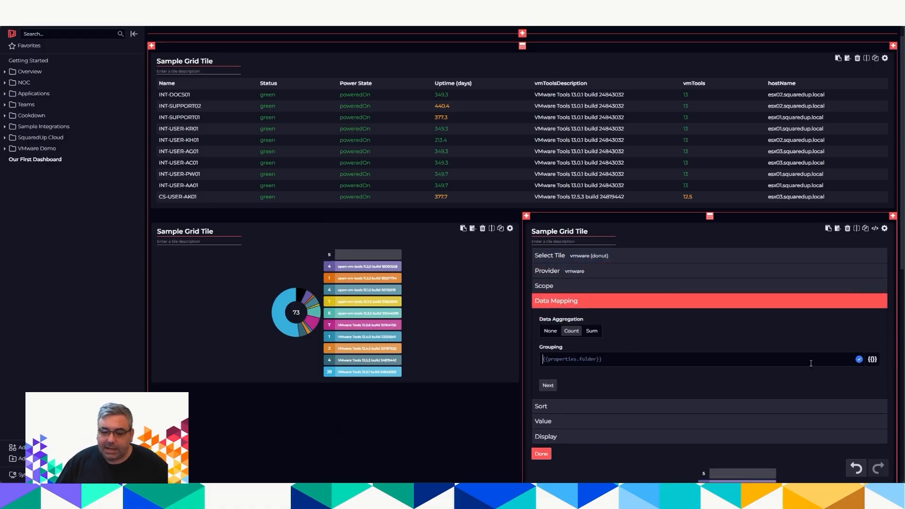
scroll(786, 312, down, 2)
click(871, 287)
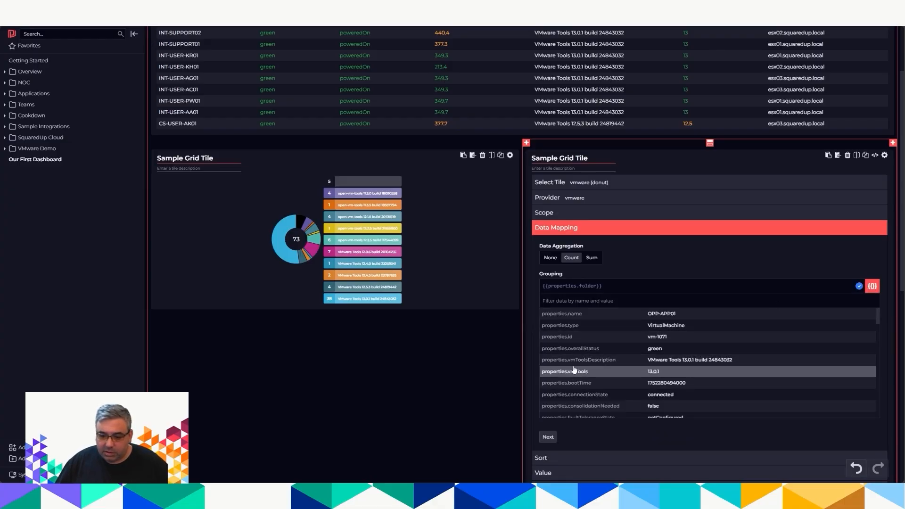
scroll(590, 368, down, 3)
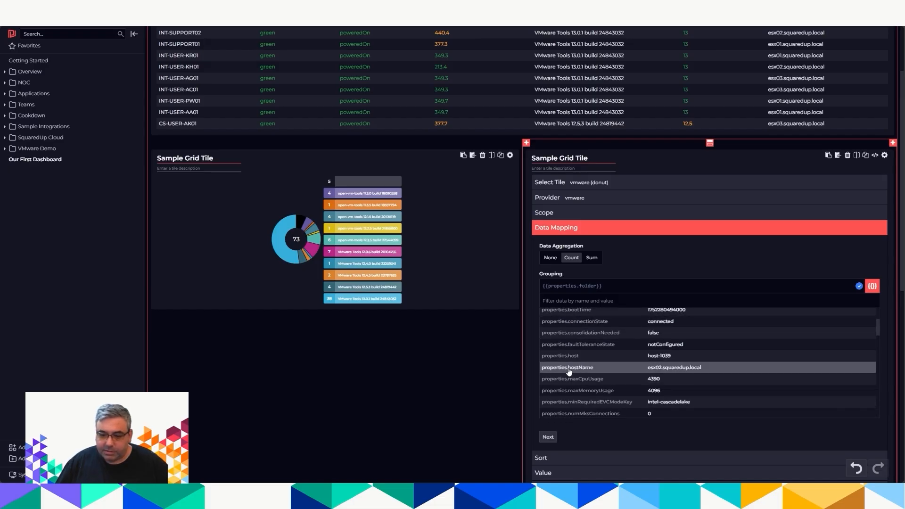
click(568, 372)
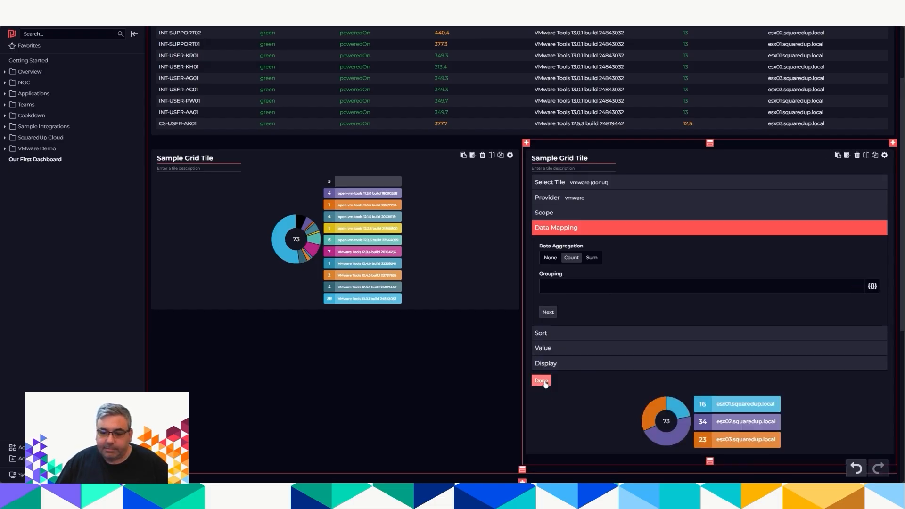
click(542, 381)
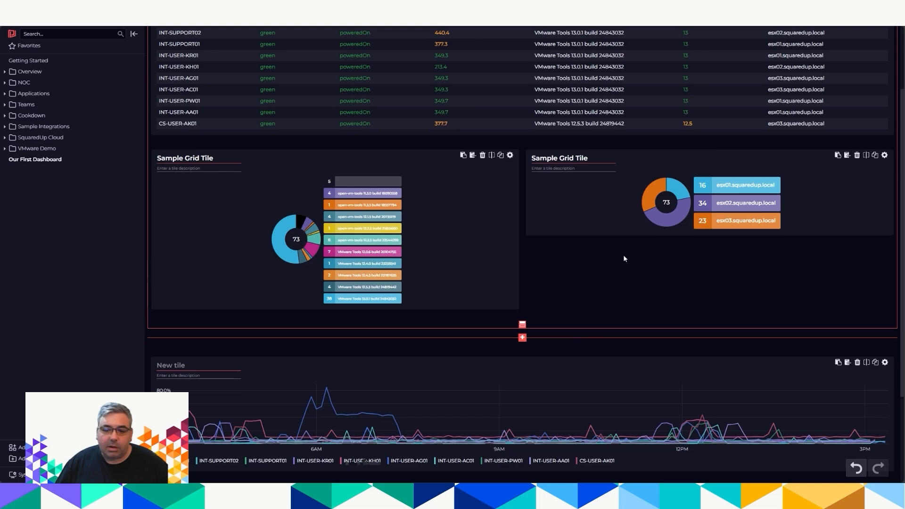